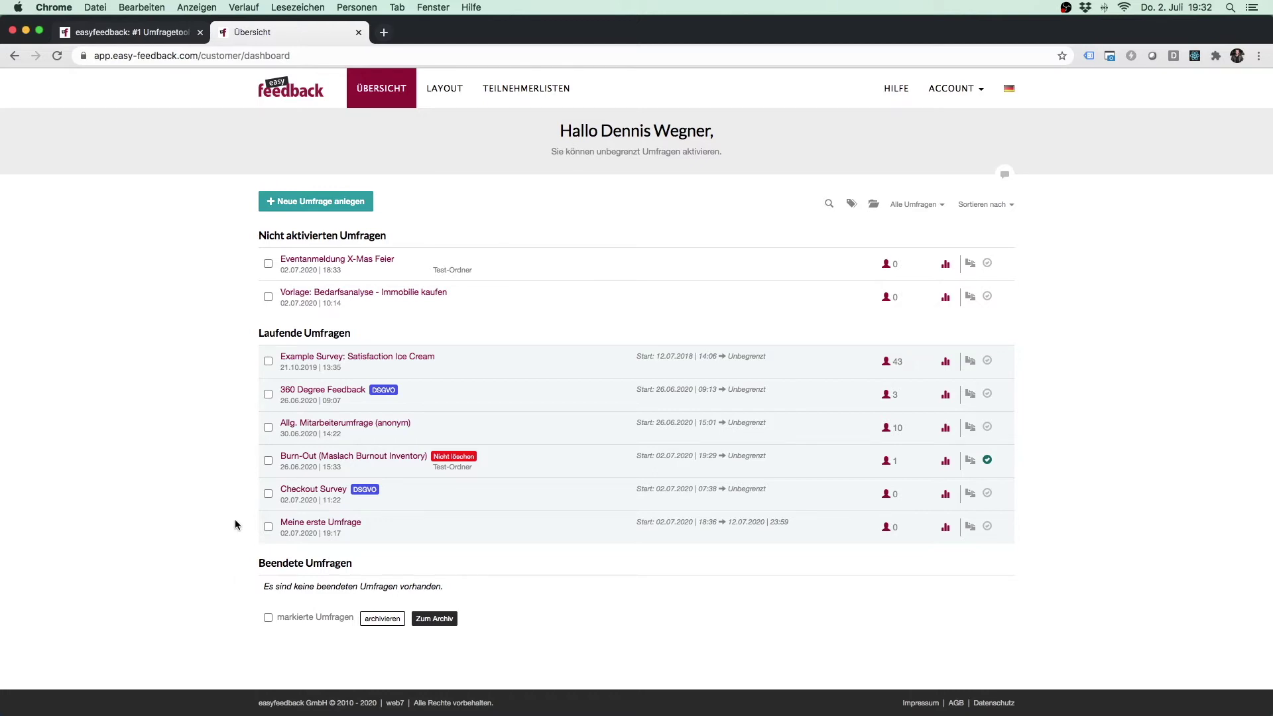
Step: Open the survey 'Meine erste Umfrage' from the dashboard and look over its pages
left_click(366, 528)
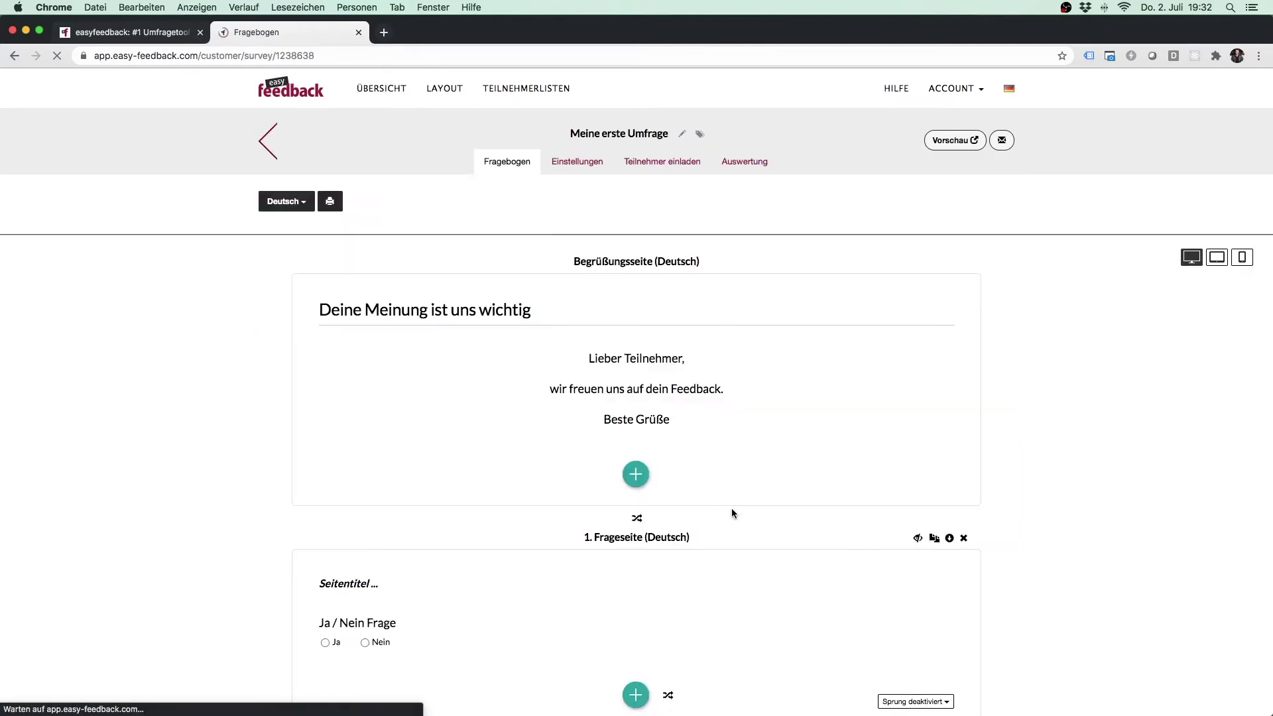
scroll(1104, 539, "down", 10)
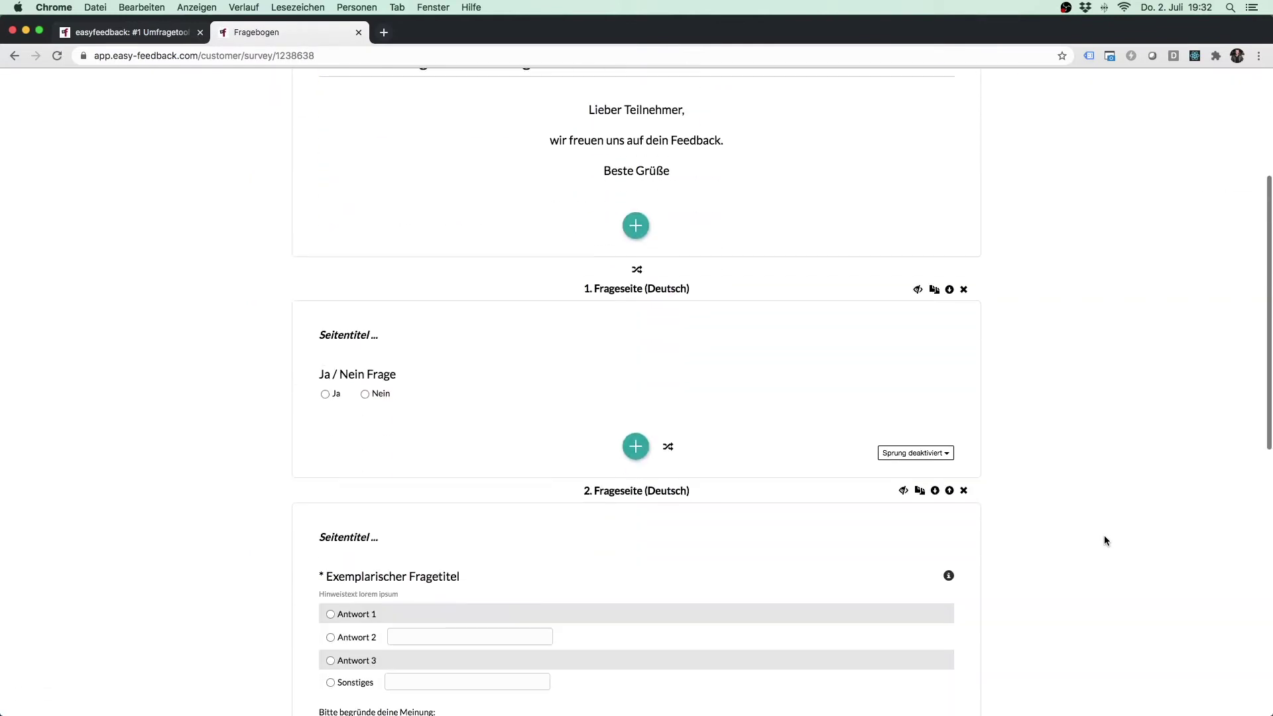
scroll(1105, 538, "down", 6)
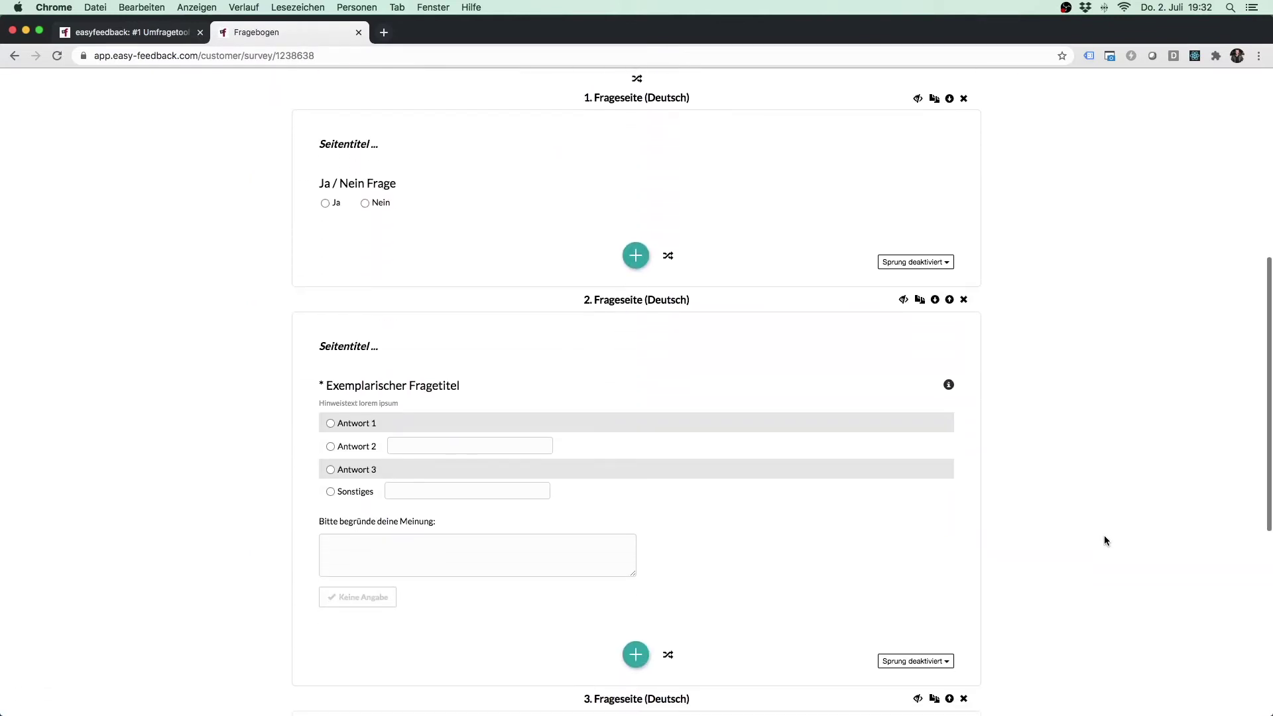
scroll(1104, 535, "down", 2)
scroll(1104, 535, "up", 6)
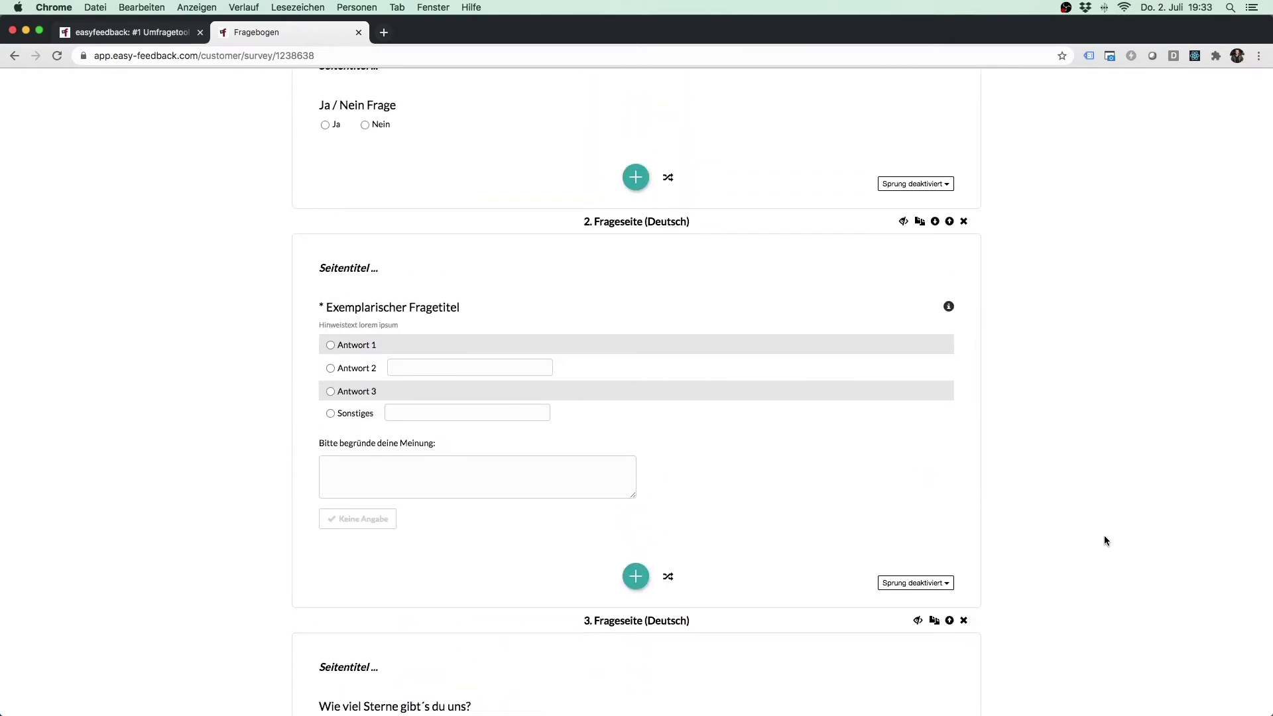
Step: Delete the sample '2. Frageseite', keeping the Ja/Nein and star-rating pages
left_click(964, 221)
left_click(708, 323)
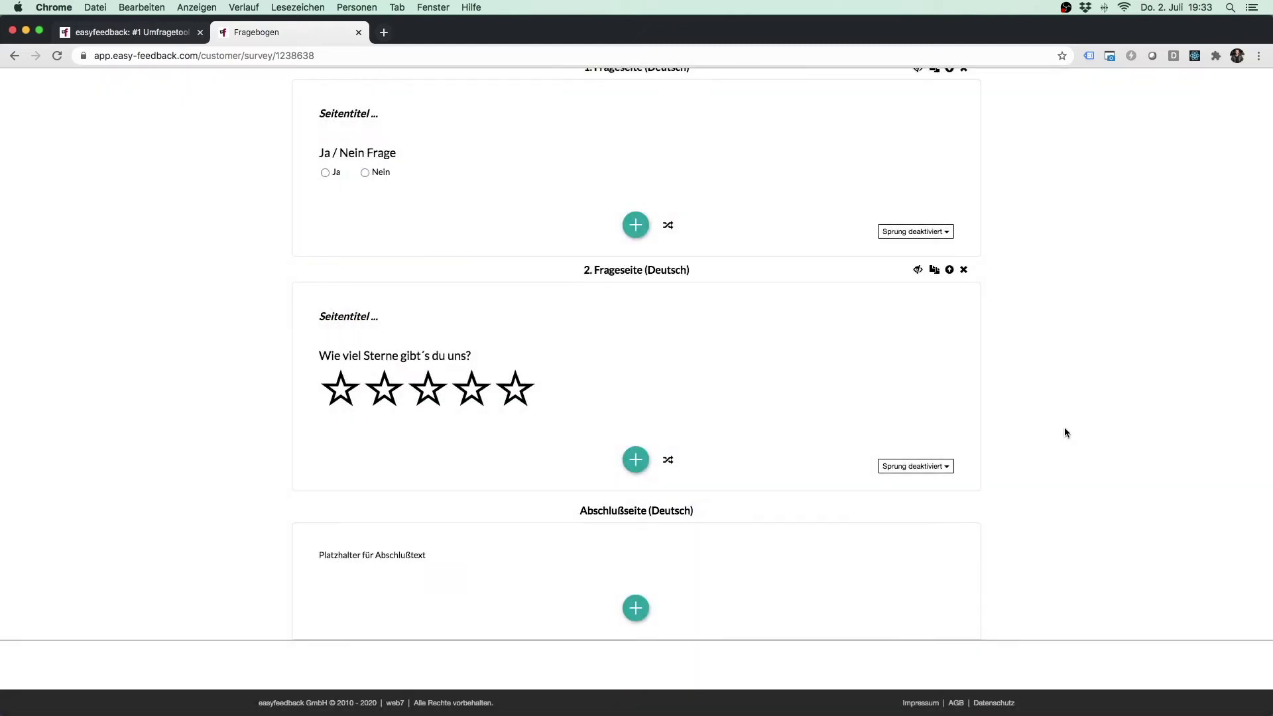
scroll(1065, 418, "up", 10)
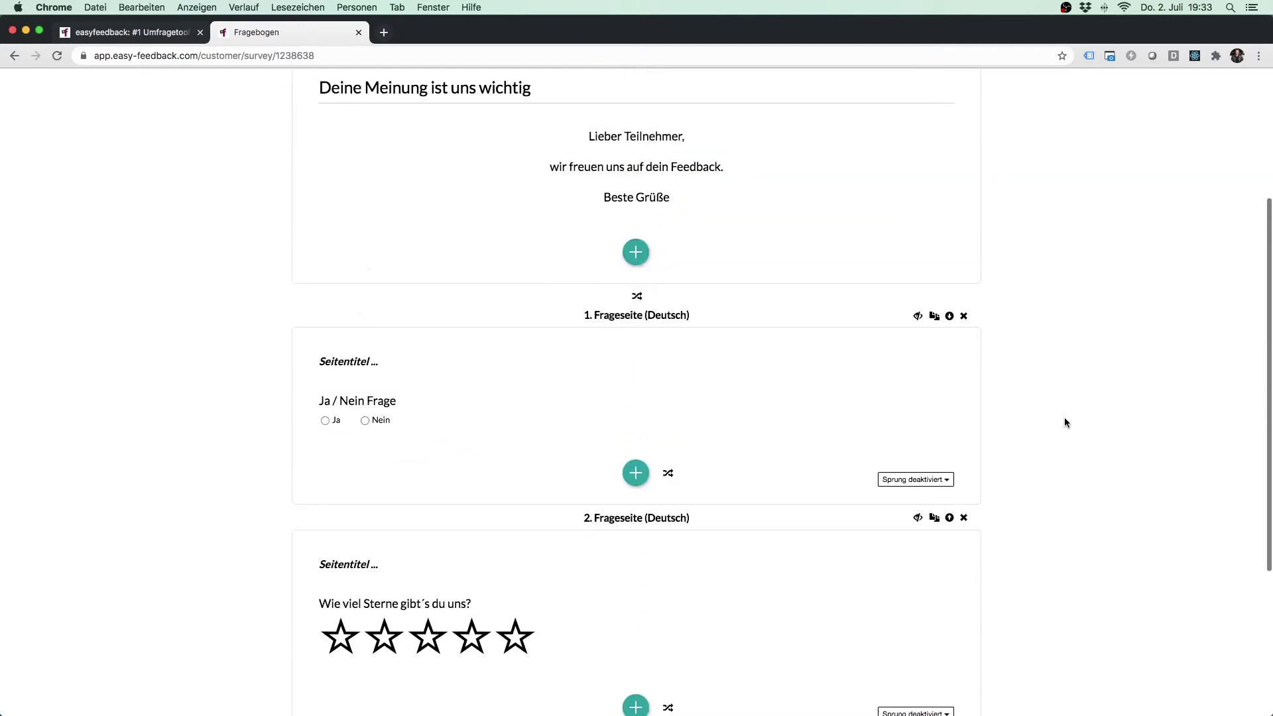
scroll(1064, 417, "up", 1)
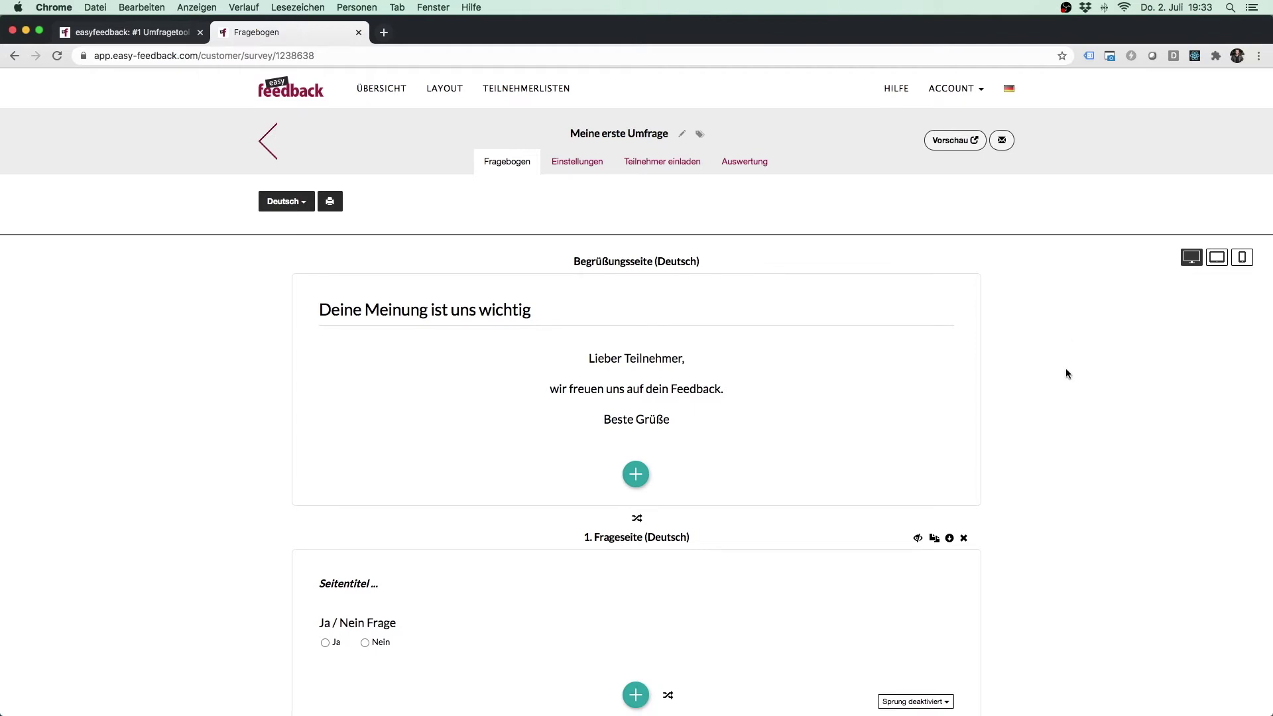
scroll(1089, 348, "down", 6)
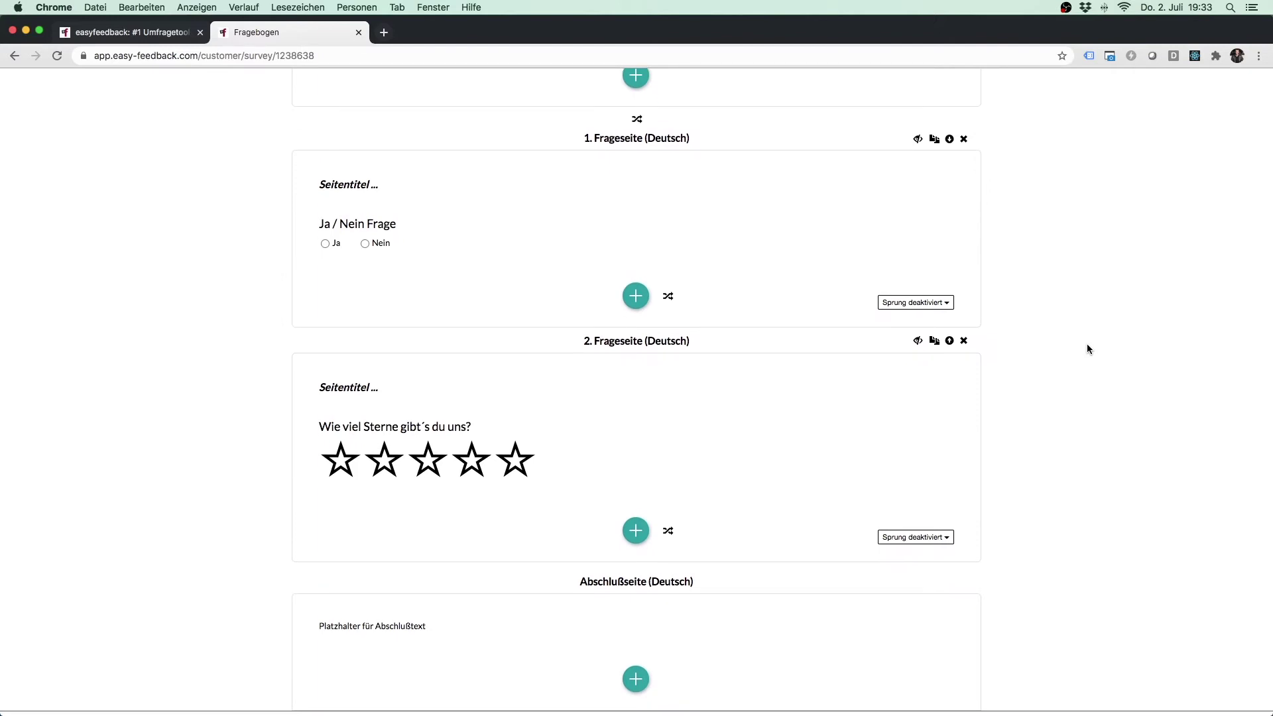
left_click(636, 296)
Step: Add an open question under the Ja/Nein question reading 'Bitte nennen Sie uns Ihre Kontaktdaten'
left_click(639, 323)
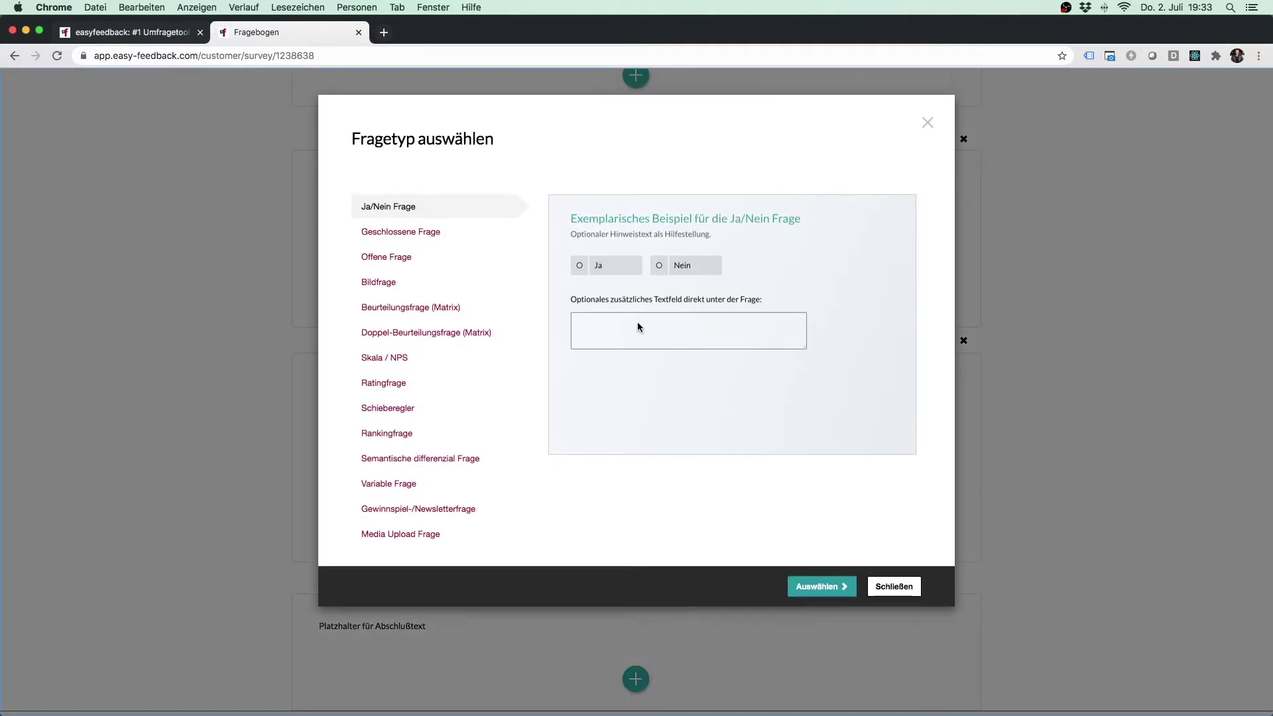
left_click(412, 257)
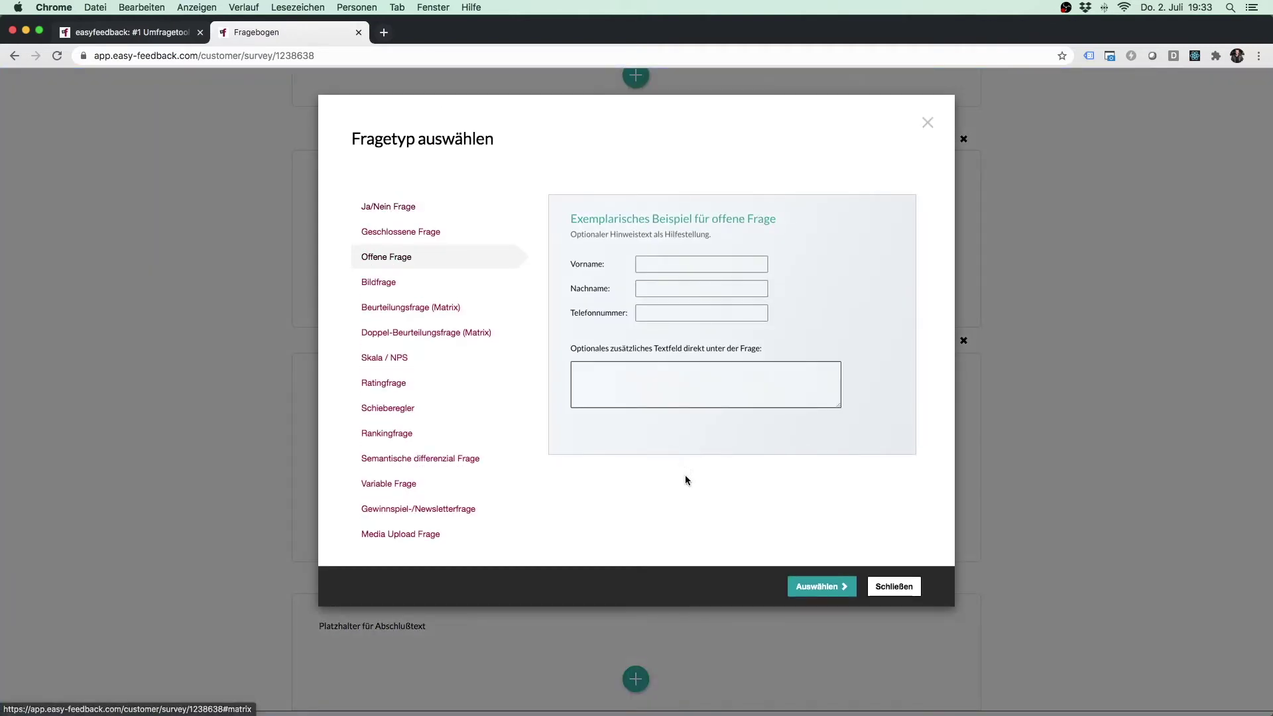
left_click(821, 587)
left_click(537, 217)
type("Bitte")
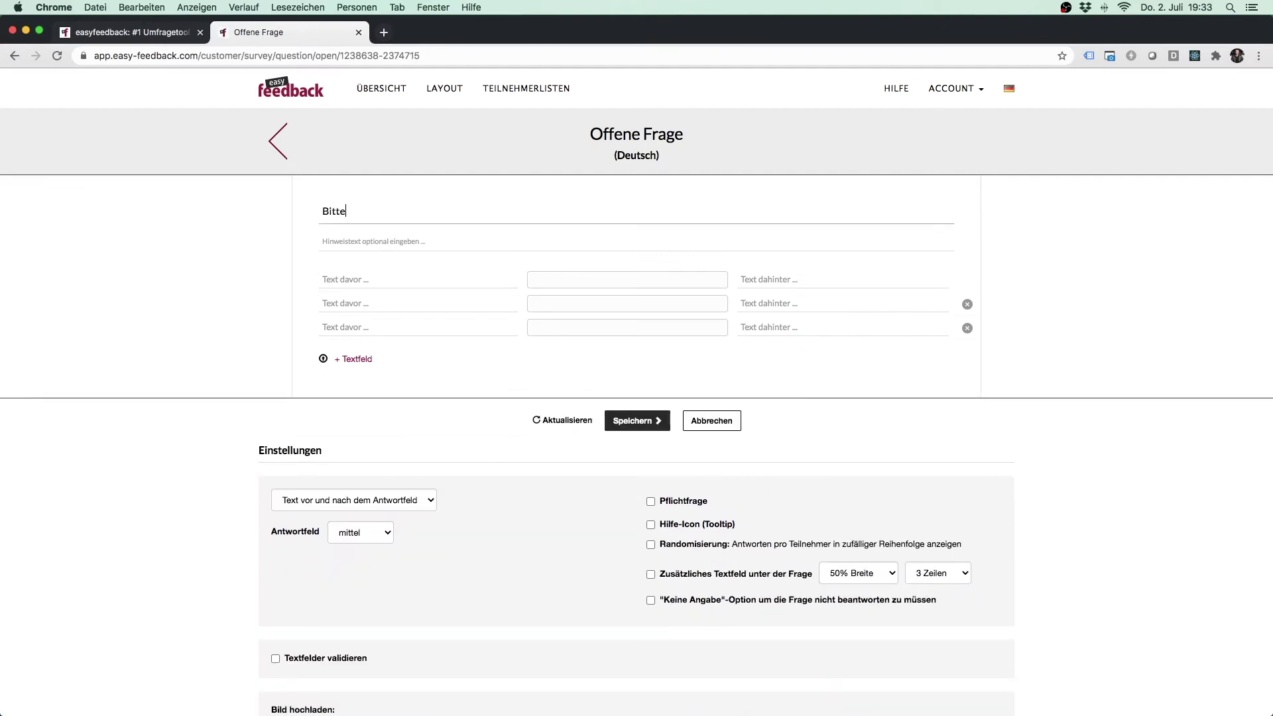
type(" nennen Sie uns Ihre Kontaktdaten:")
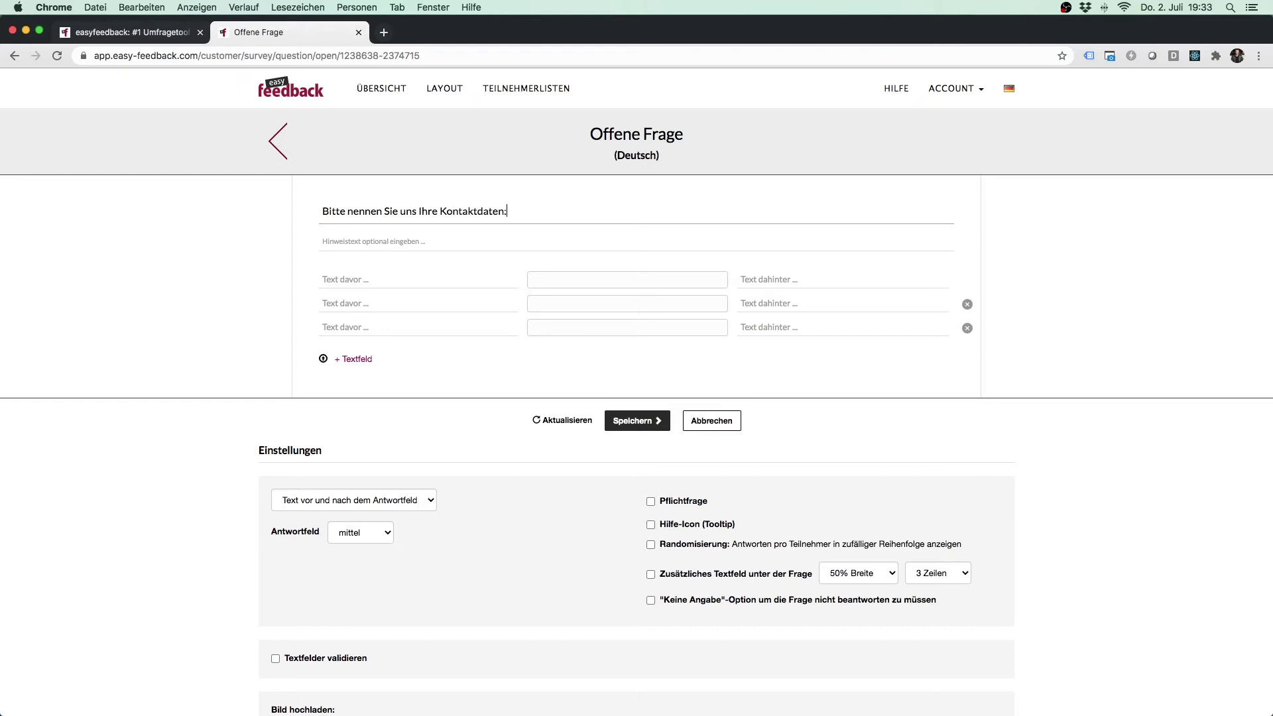
Step: Label the three answer fields Name, Telefon and E-Mail and save the question
left_click(463, 280)
type("NAme")
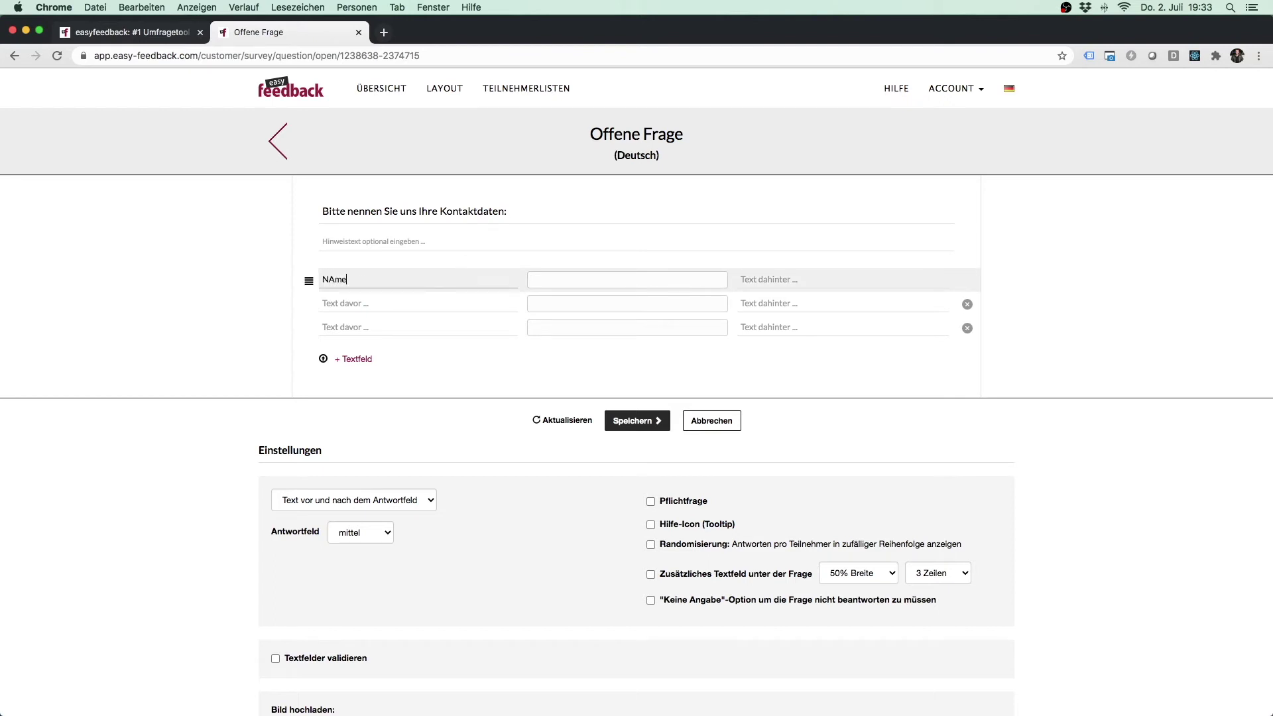
key("BackSpace")
key("BackSpace")
type("ame")
left_click(489, 303)
type("Telefon")
left_click(507, 327)
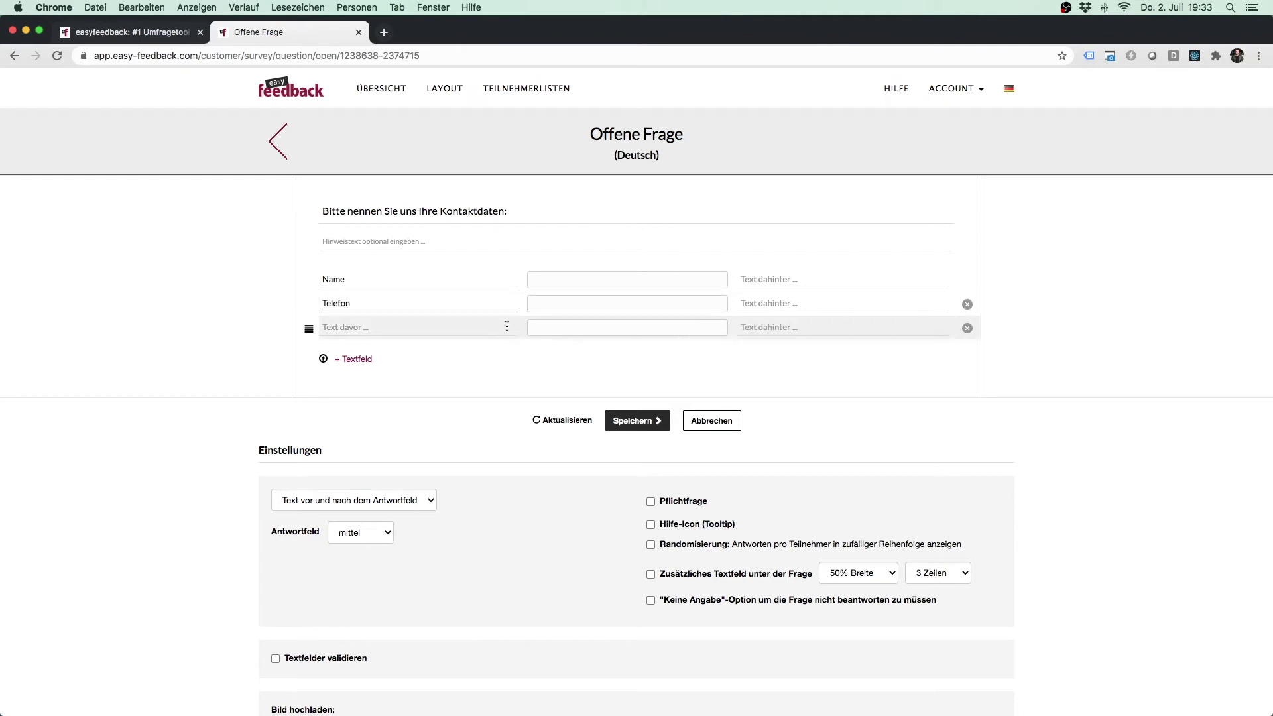
type("E-Mail")
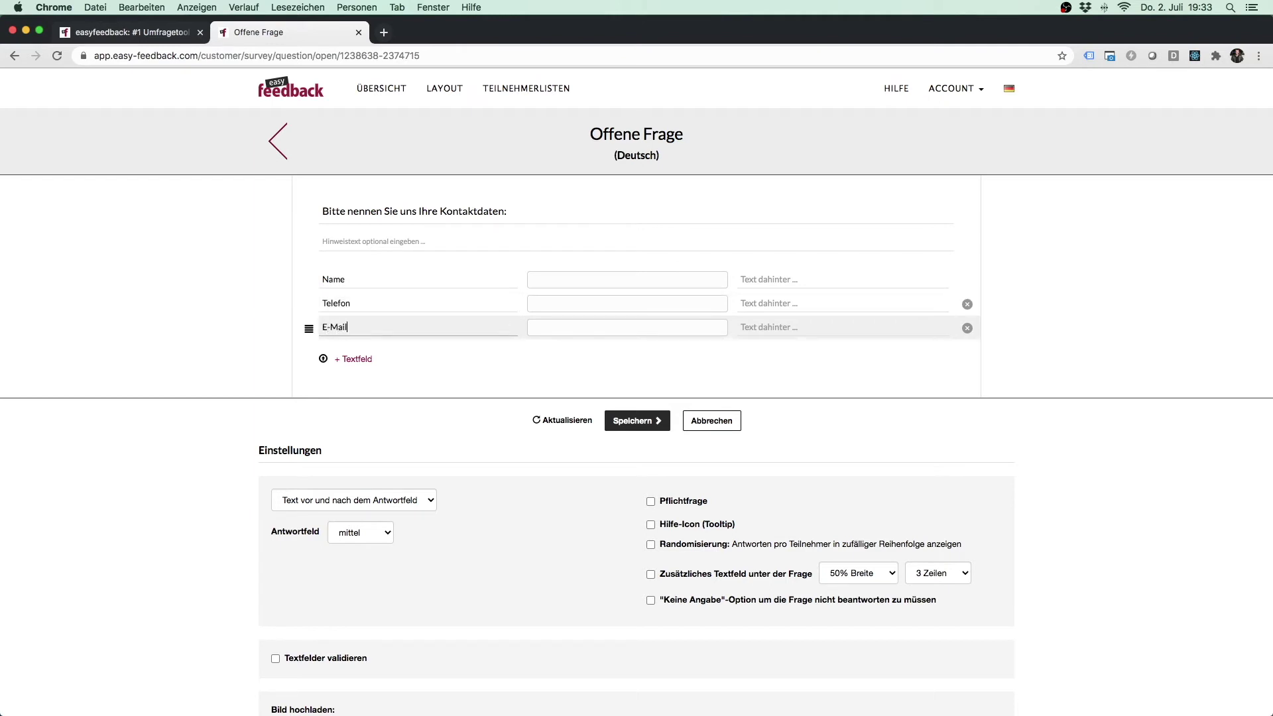
left_click(638, 421)
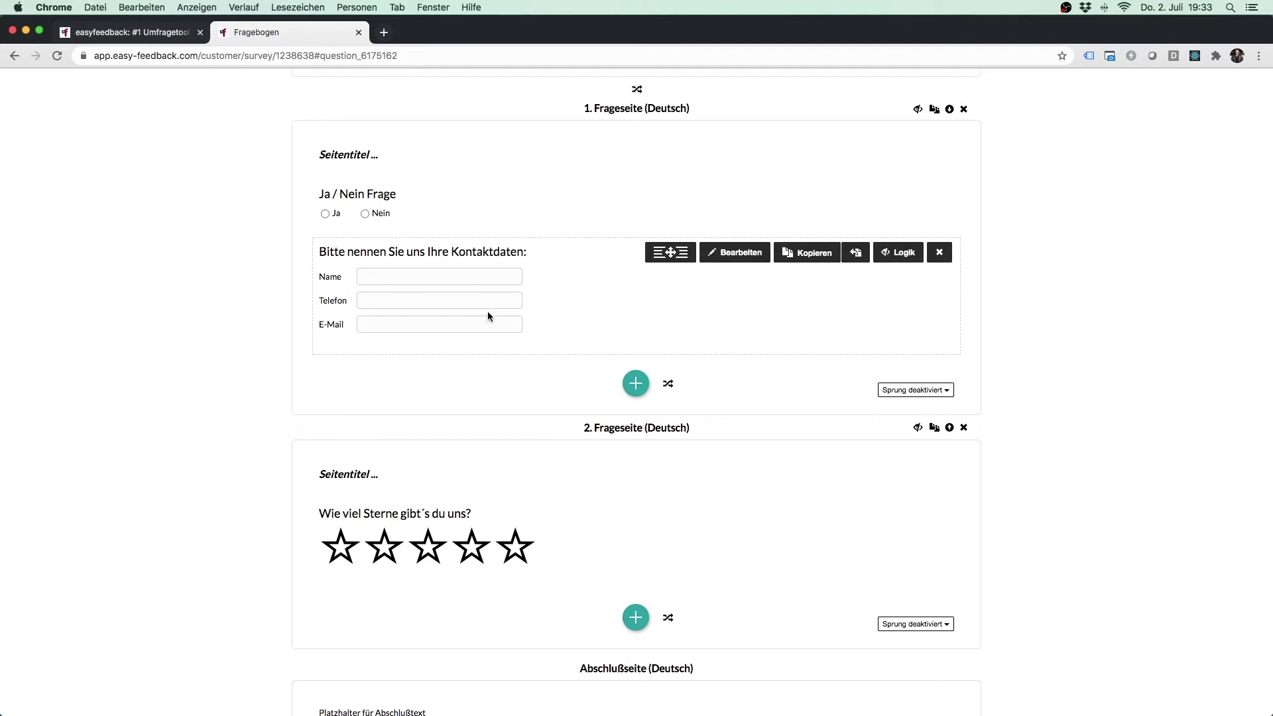
Step: Make the contact-data question a mandatory Pflichtfrage and save it
left_click(762, 253)
left_click(701, 506)
left_click(647, 426)
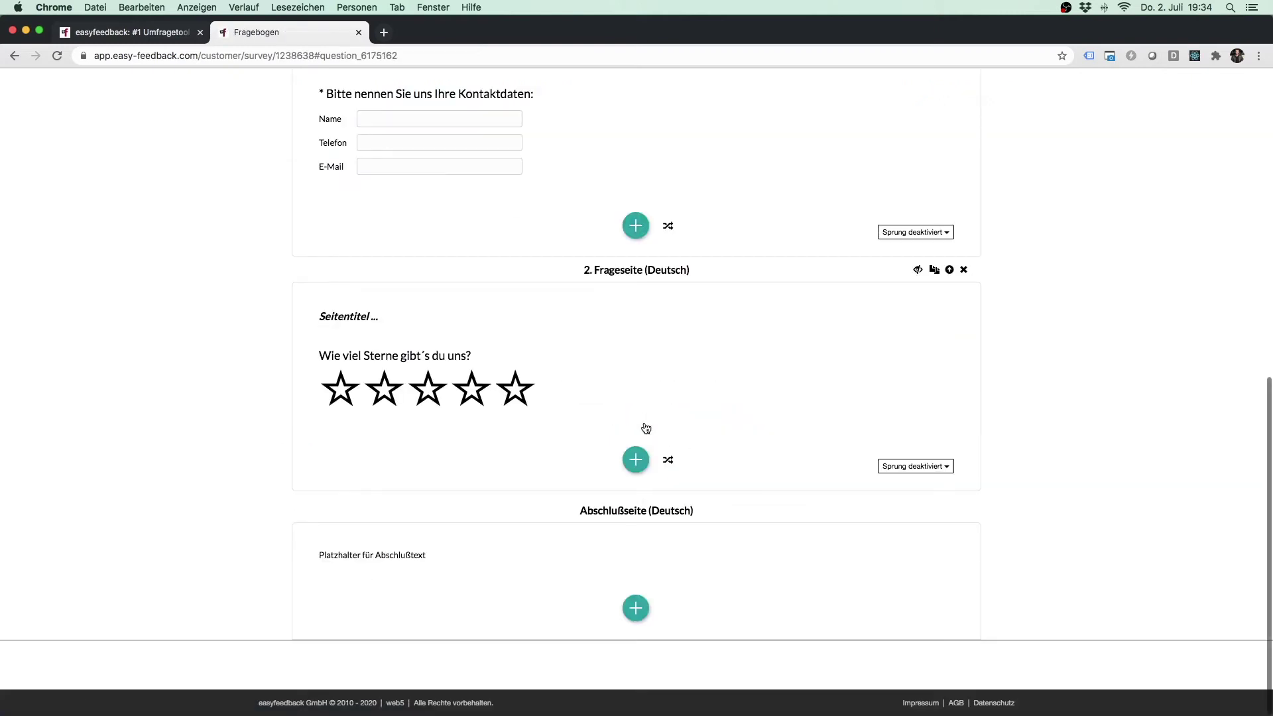
scroll(1051, 431, "up", 5)
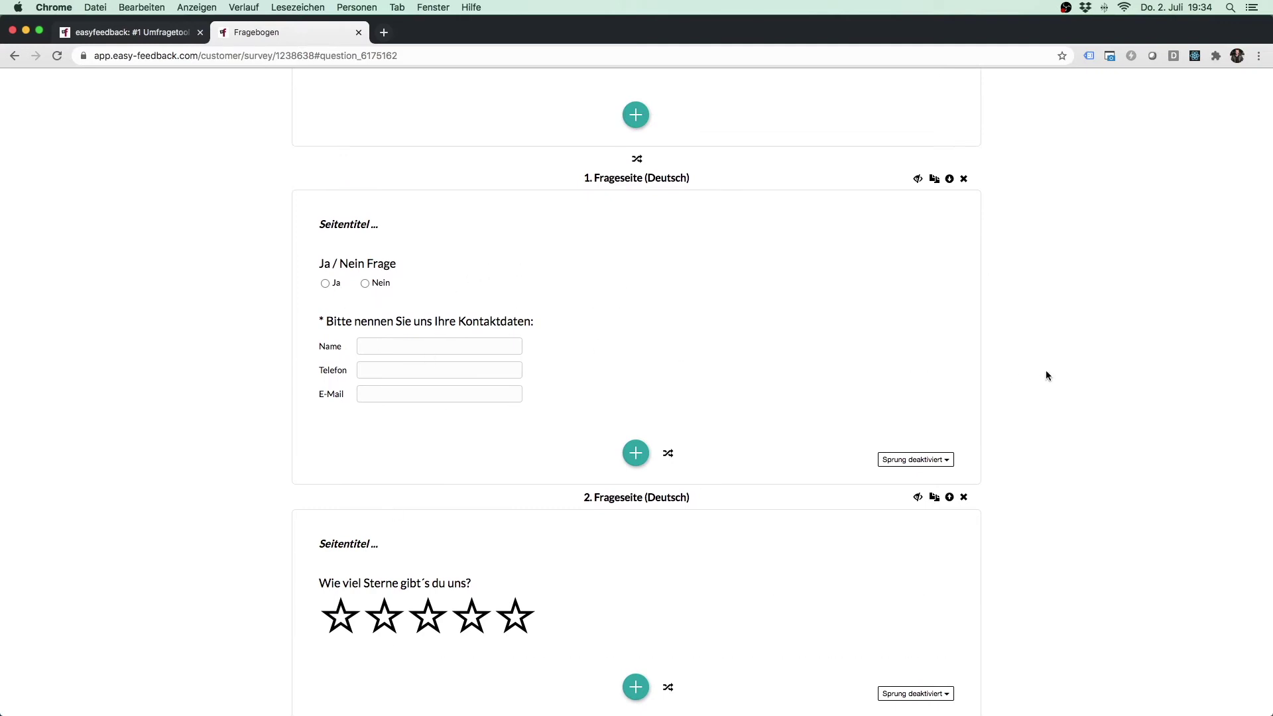
scroll(1059, 377, "up", 4)
scroll(1061, 377, "up", 3)
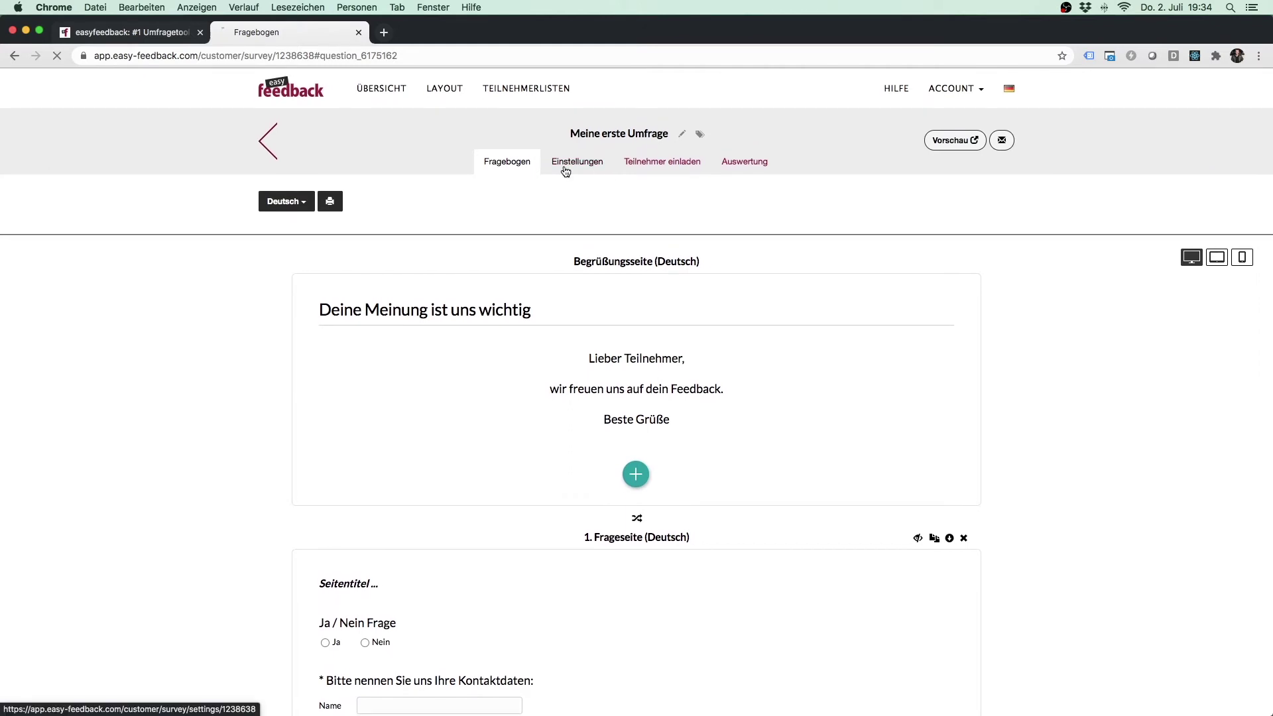
Step: Open the survey's Einstellungen > E-Mail Antwort page and try the Status toggle
left_click(565, 170)
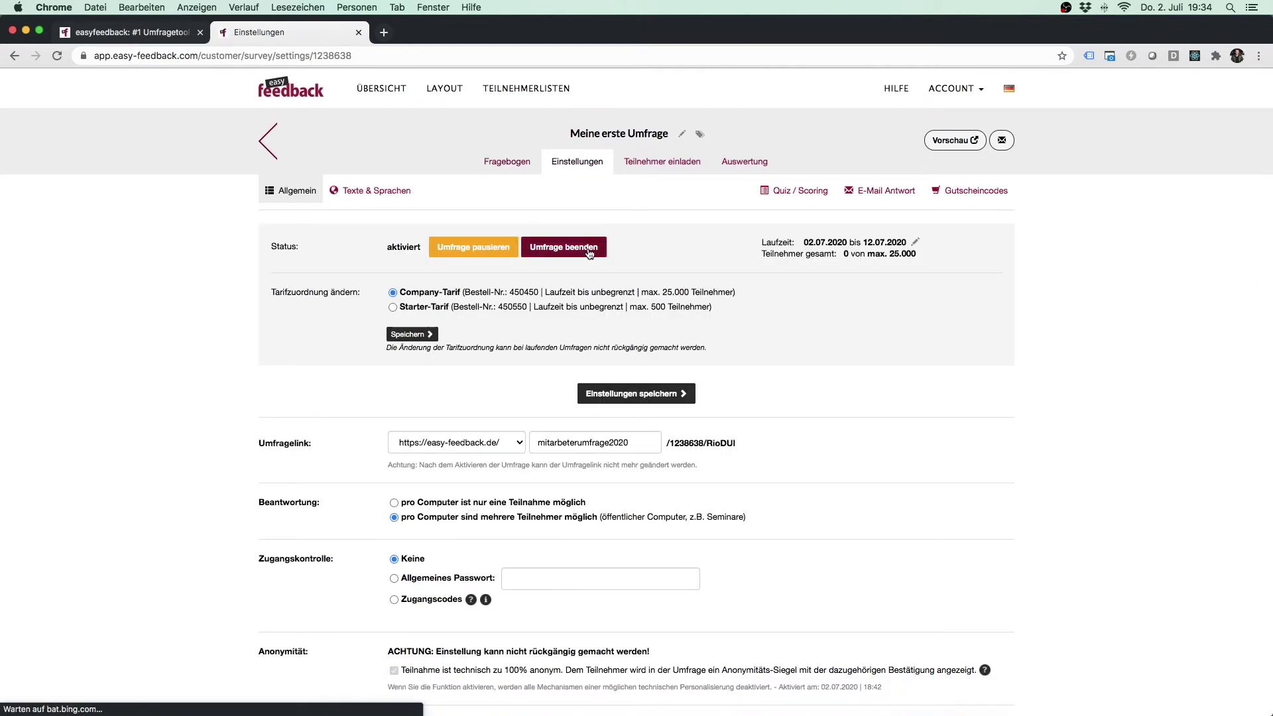
left_click(882, 192)
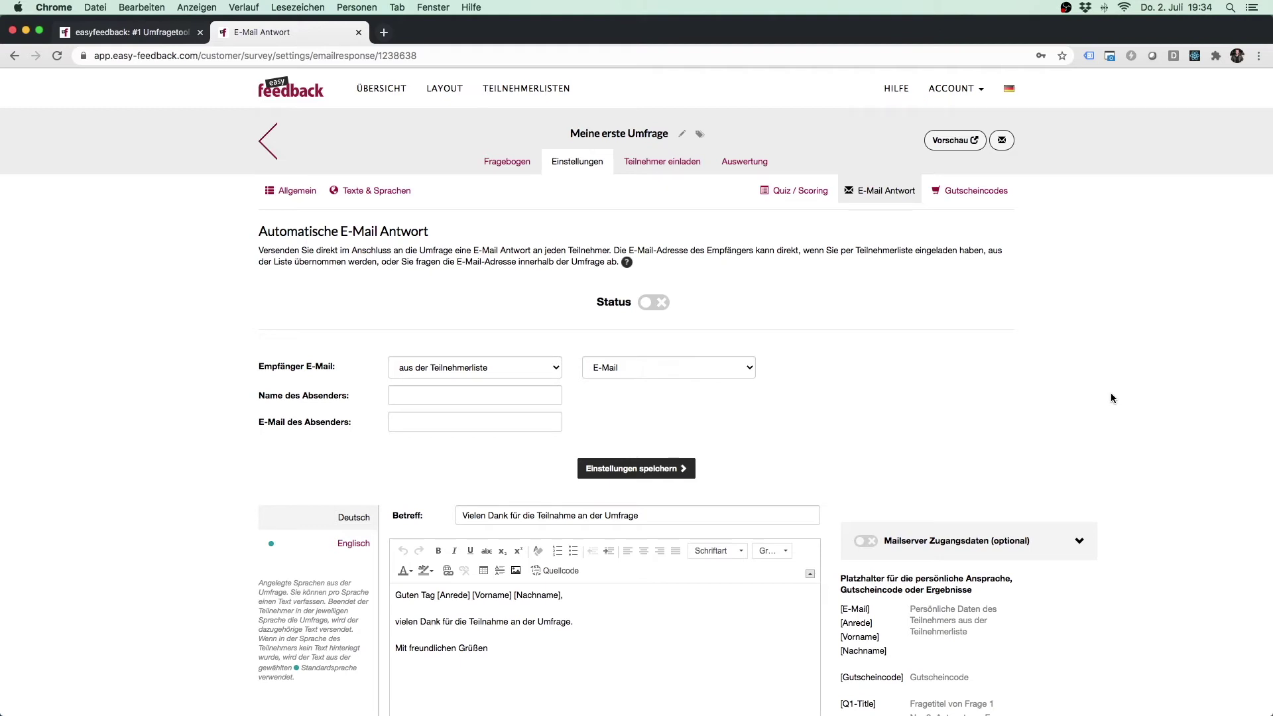
left_click(659, 305)
Step: Set the recipient to 'Abfrage innerhalb der Umfrage' using the contact question's E-Mail answer
left_click(504, 367)
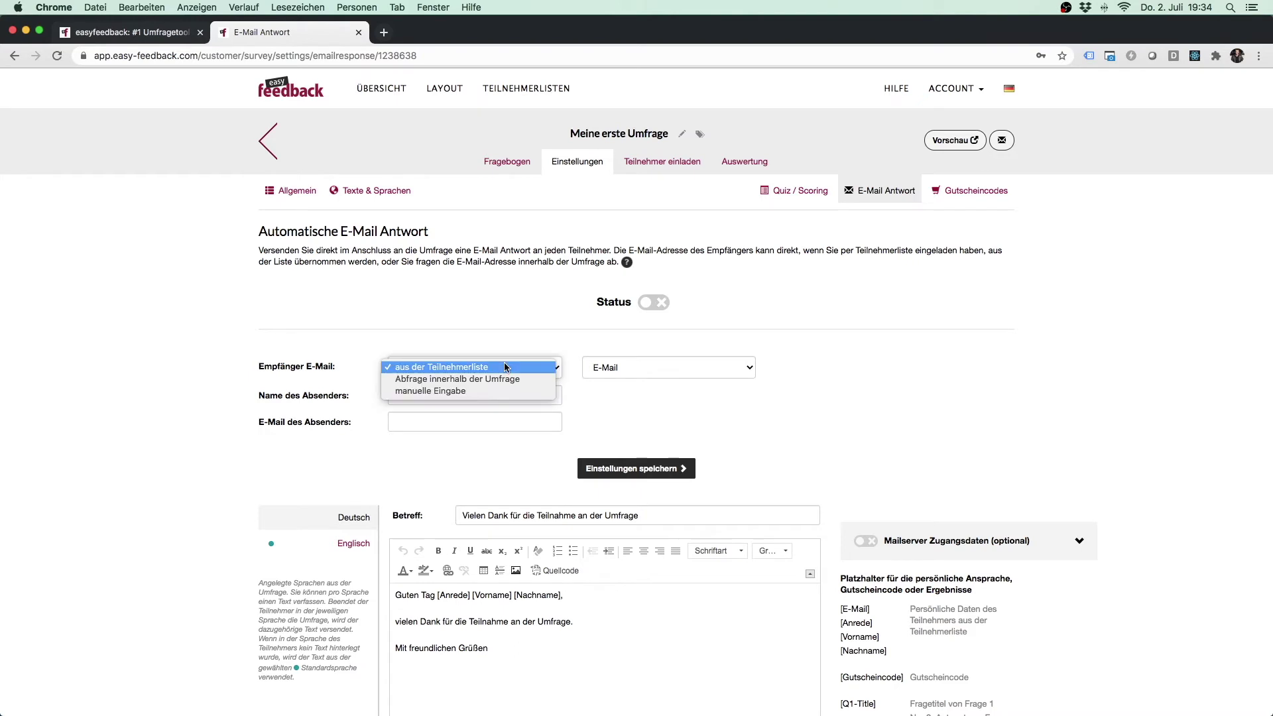
left_click(481, 391)
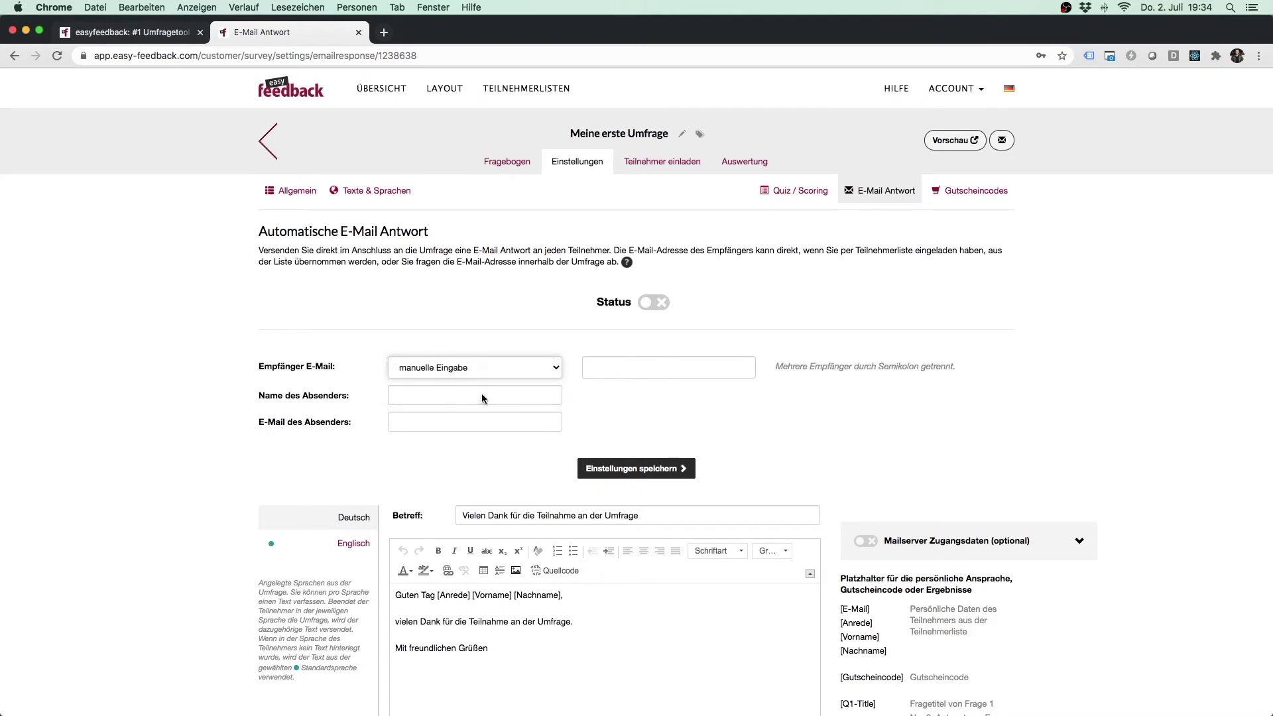
left_click(601, 366)
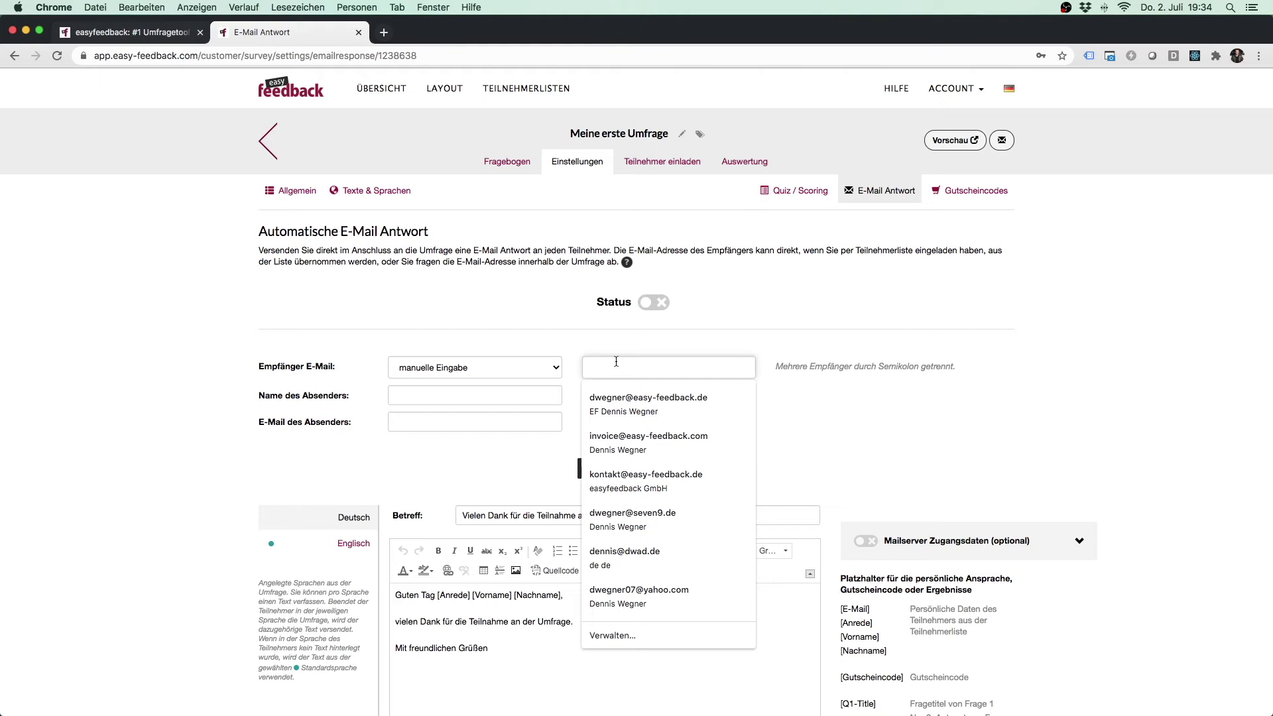
left_click(722, 340)
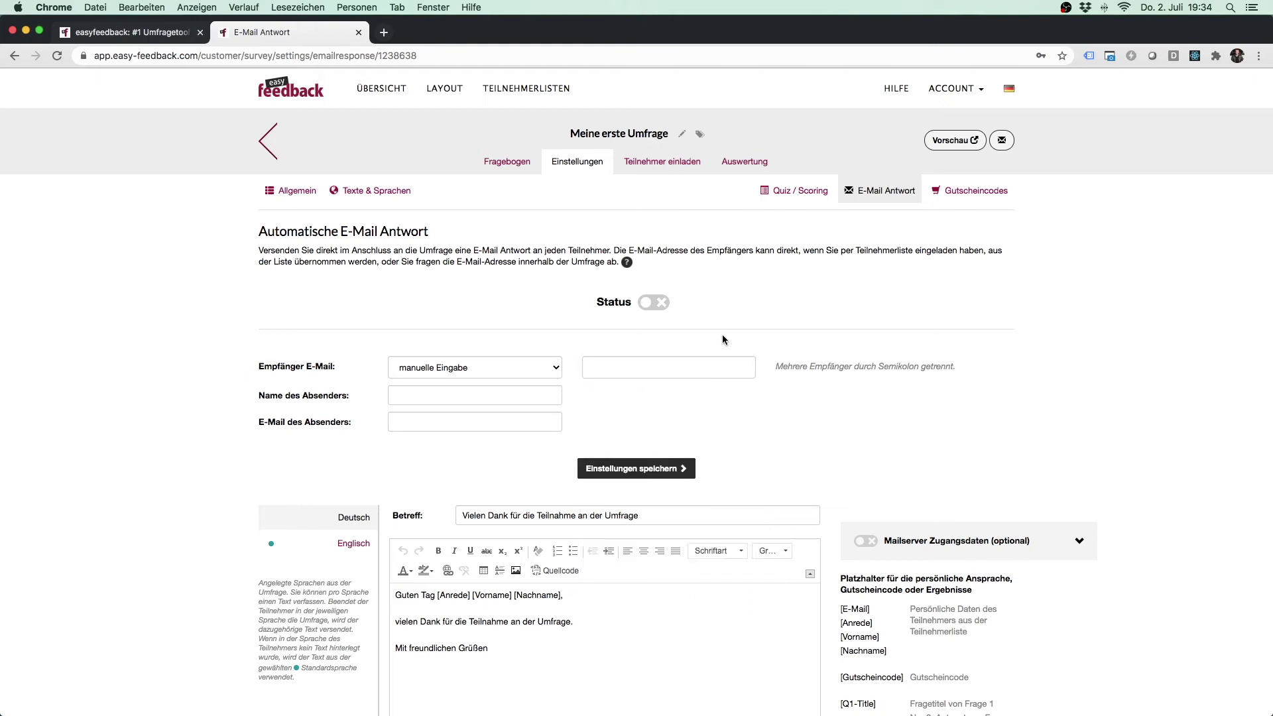
left_click(509, 366)
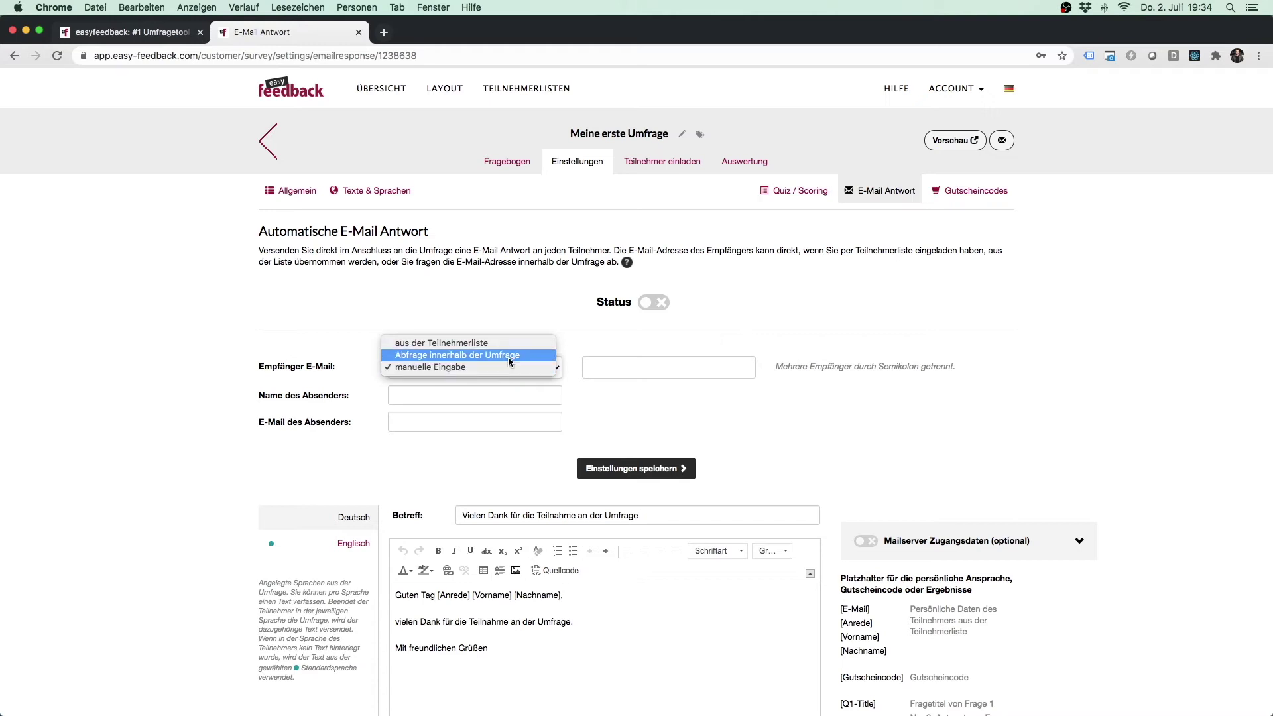
left_click(508, 356)
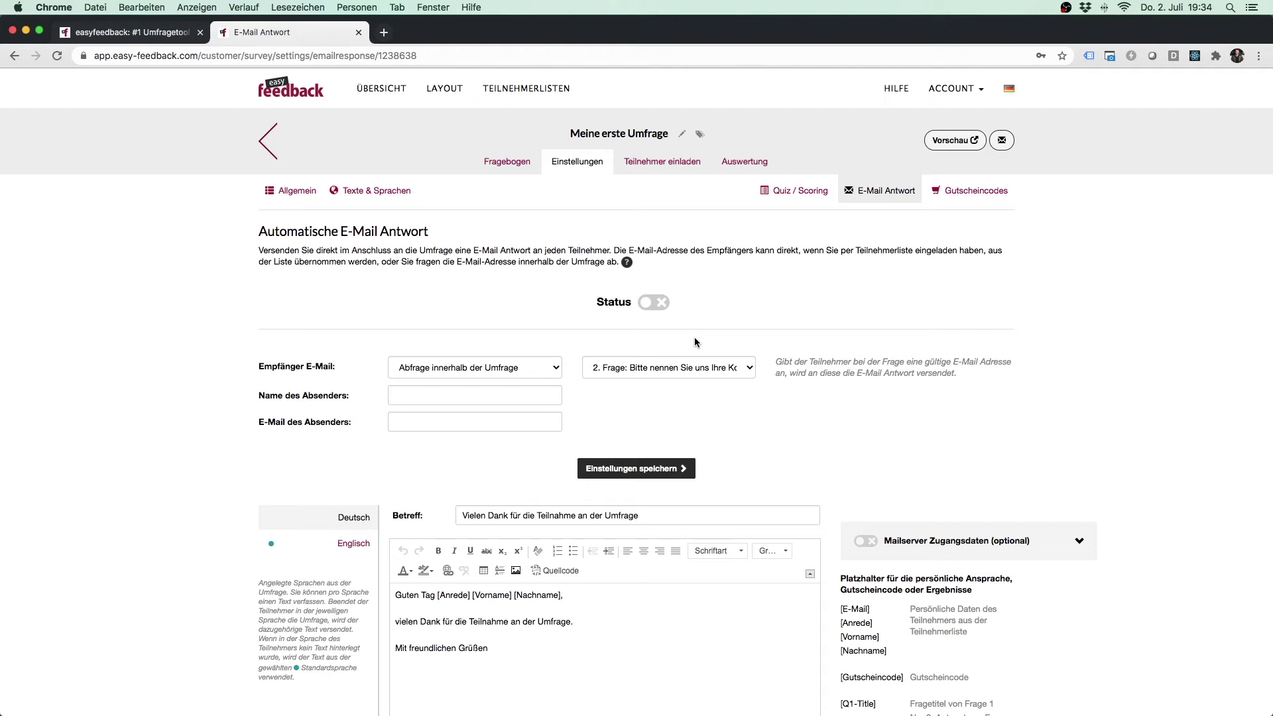
left_click(693, 367)
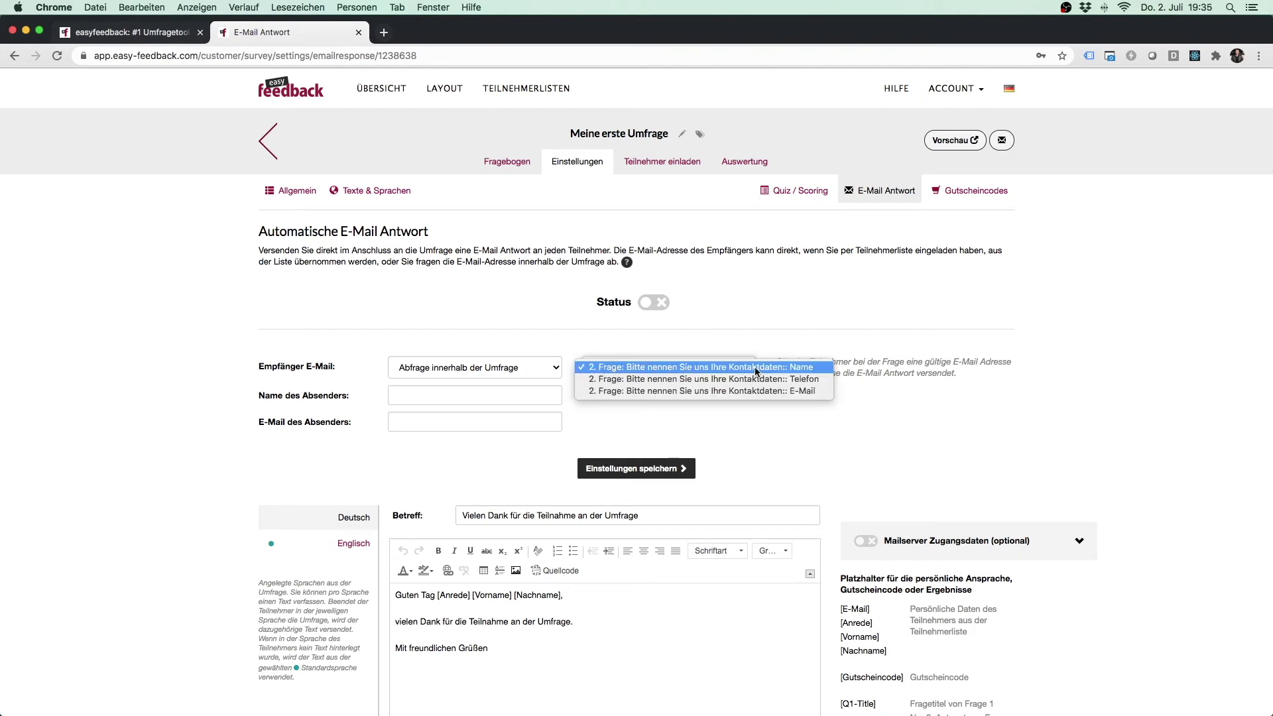
left_click(779, 391)
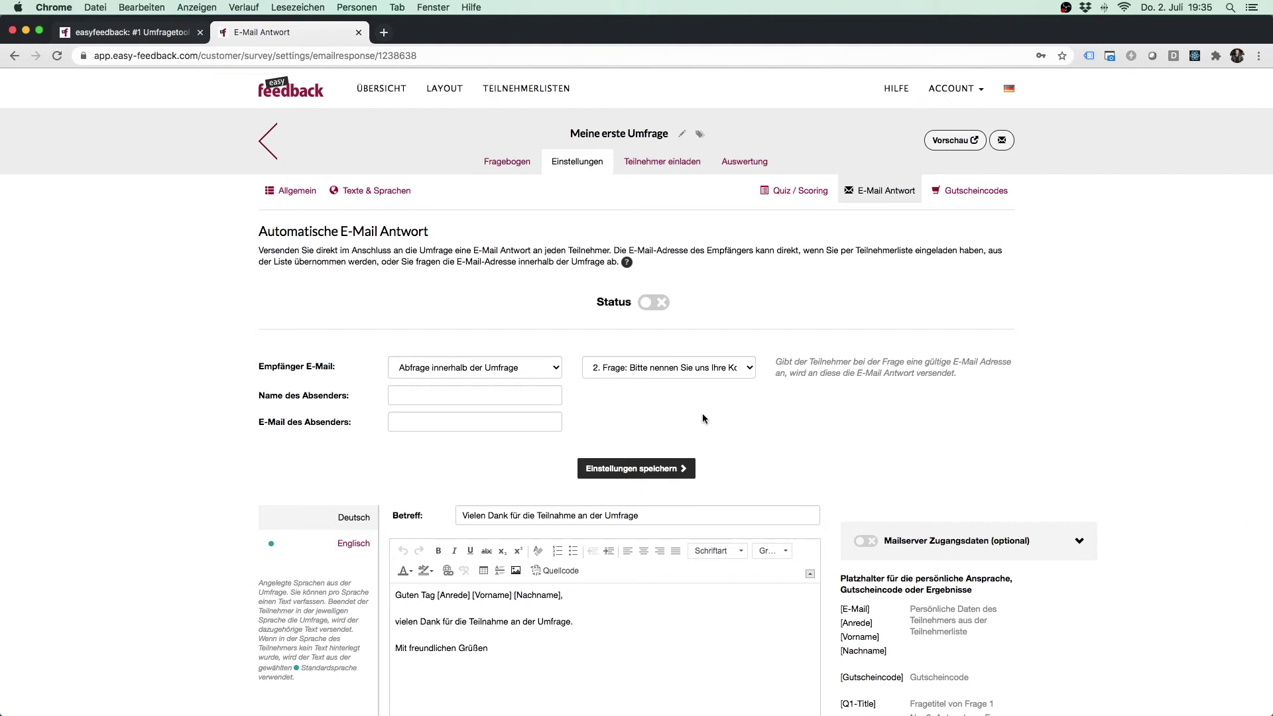
Step: Enter sender name 'Ich AG' and fill in the sender e-mail address
left_click(406, 397)
type("Ich AG")
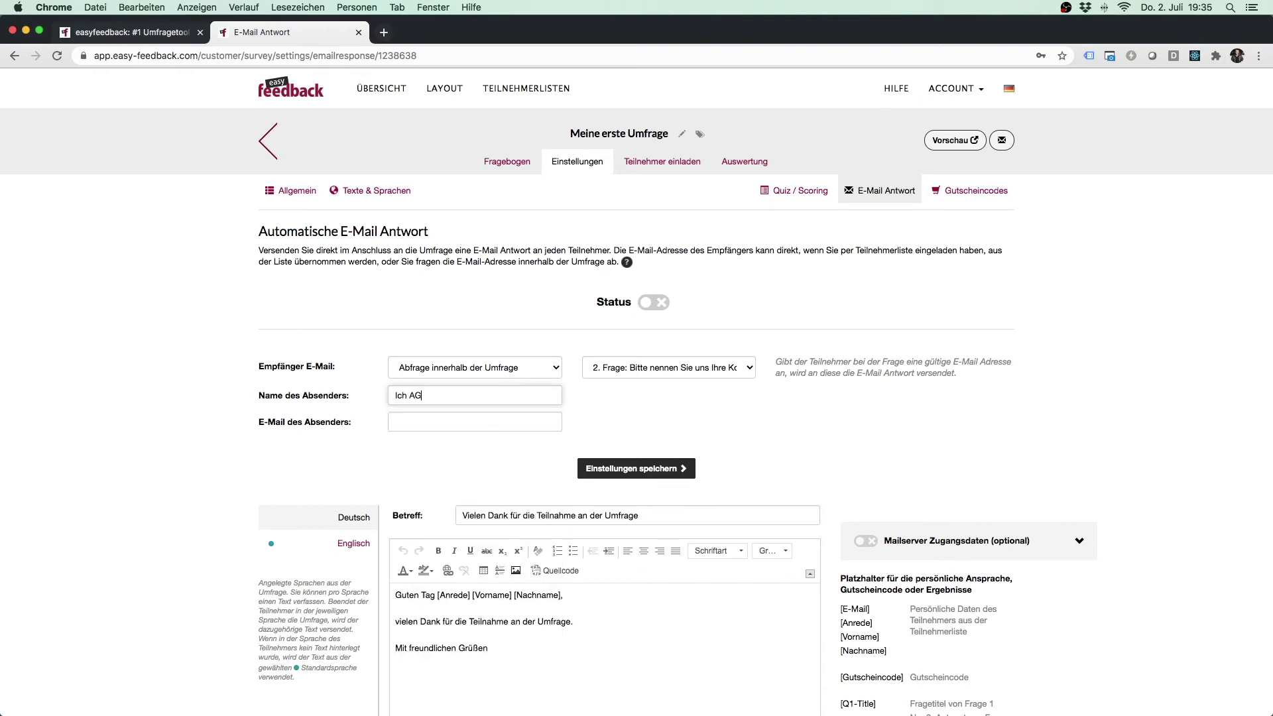
left_click(411, 422)
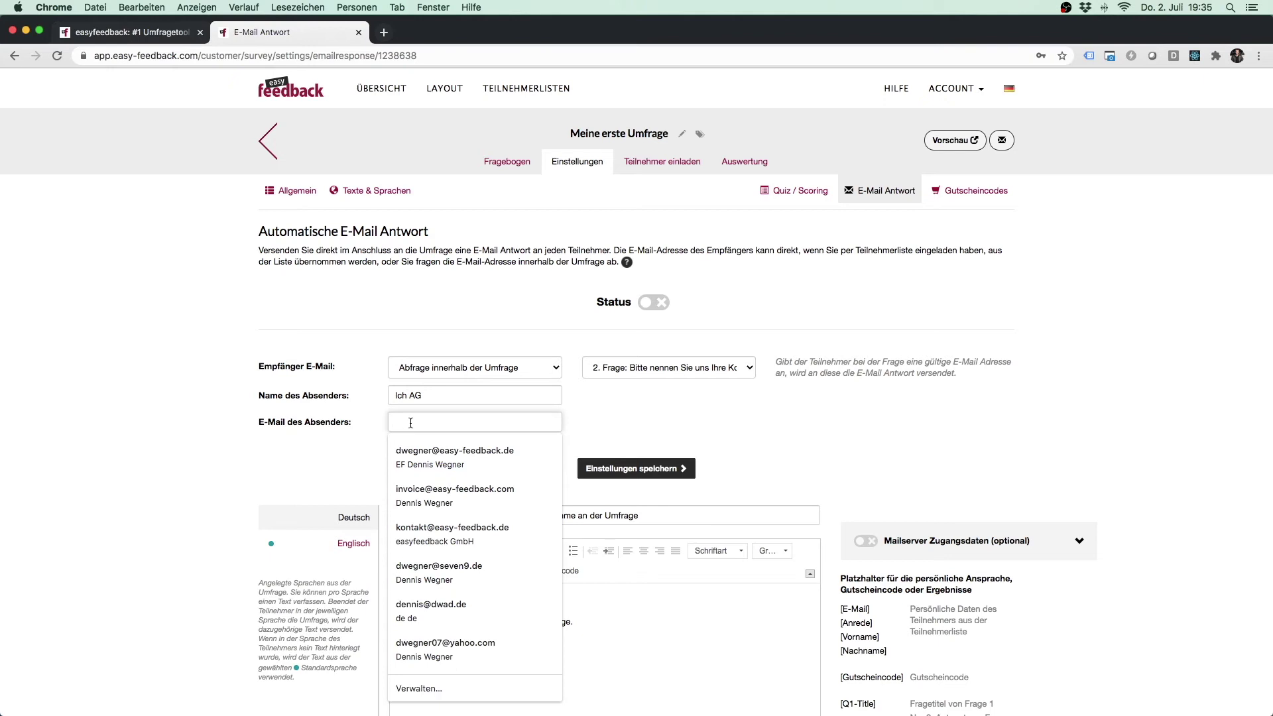
type("ic")
key("BackSpace")
key("BackSpace")
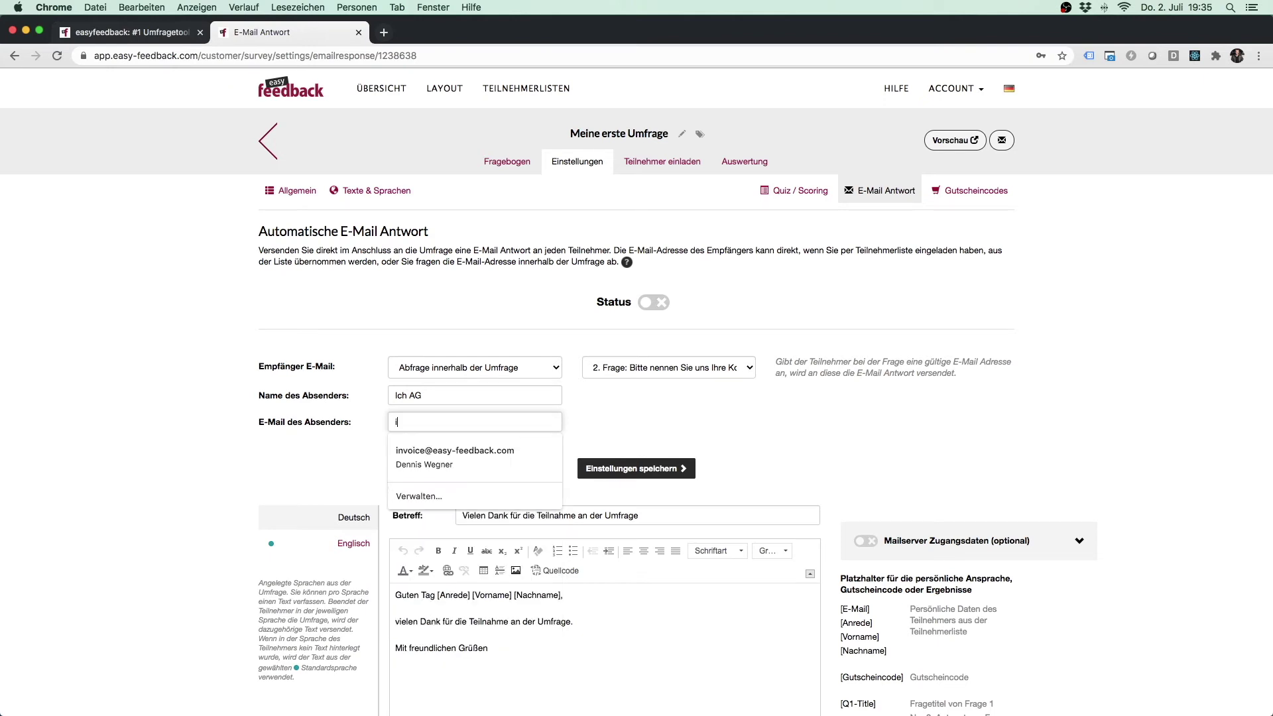
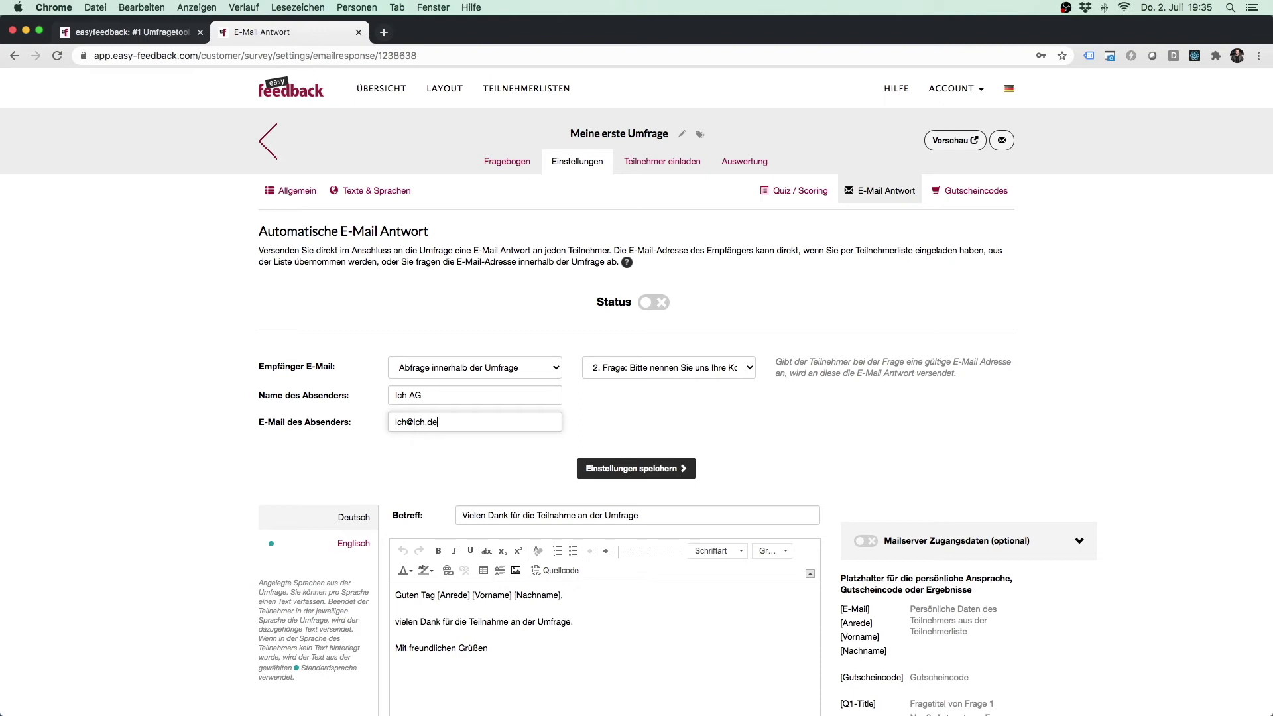
Step: Replace the e-mail subject with 'Ihre Bestätigung'
scroll(1113, 411, "down", 3)
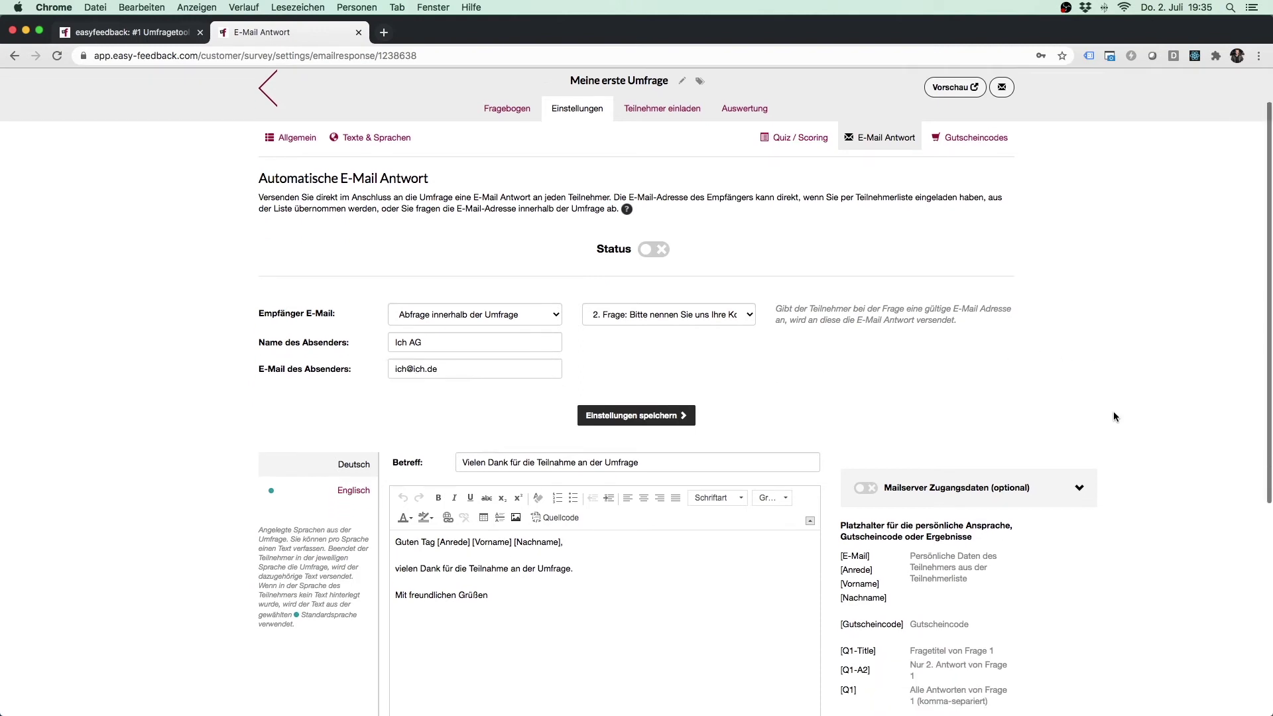
scroll(1164, 418, "down", 1)
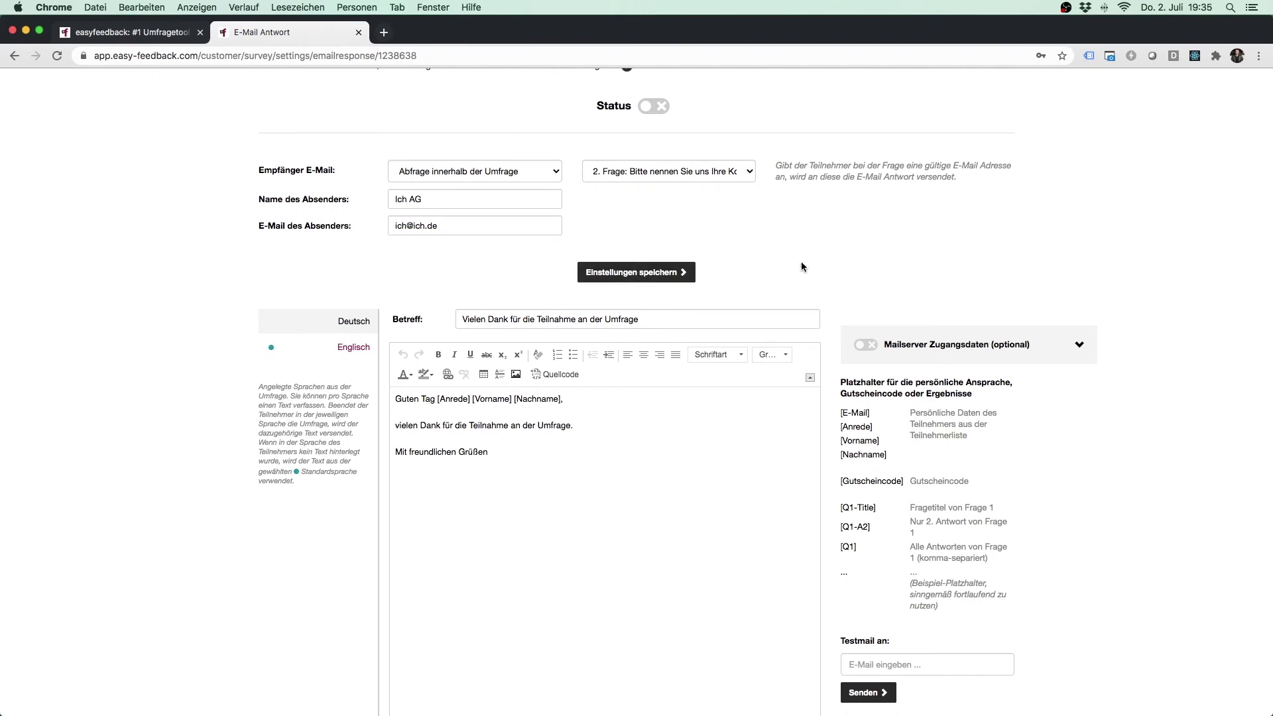
scroll(800, 258, "down", 1)
scroll(726, 406, "down", 2)
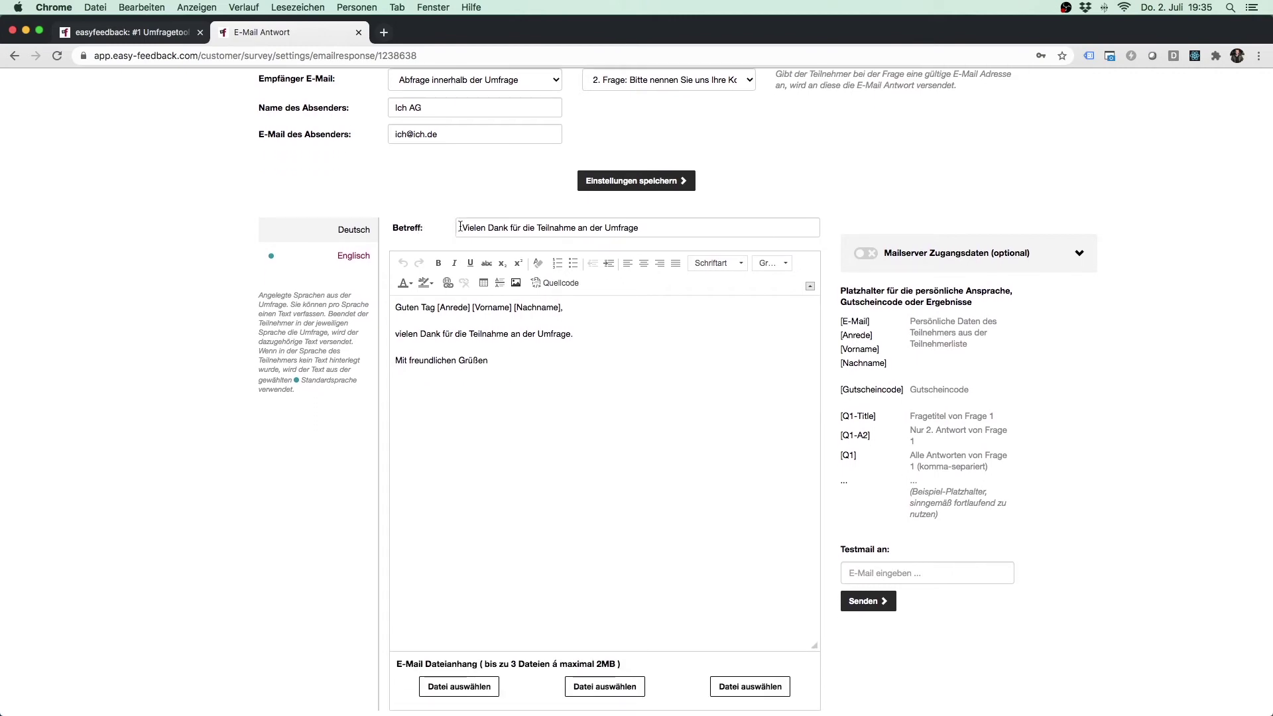
left_click_drag(460, 228, 645, 230)
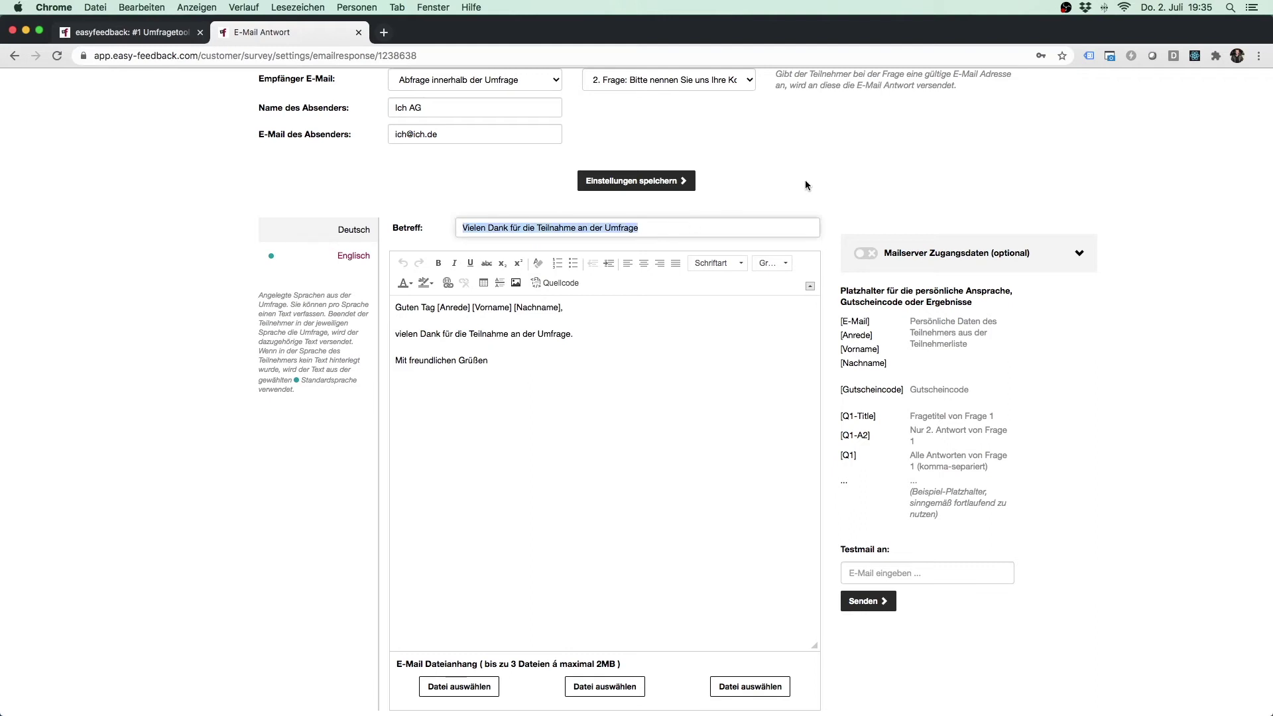
type("Ihre Bestätigung")
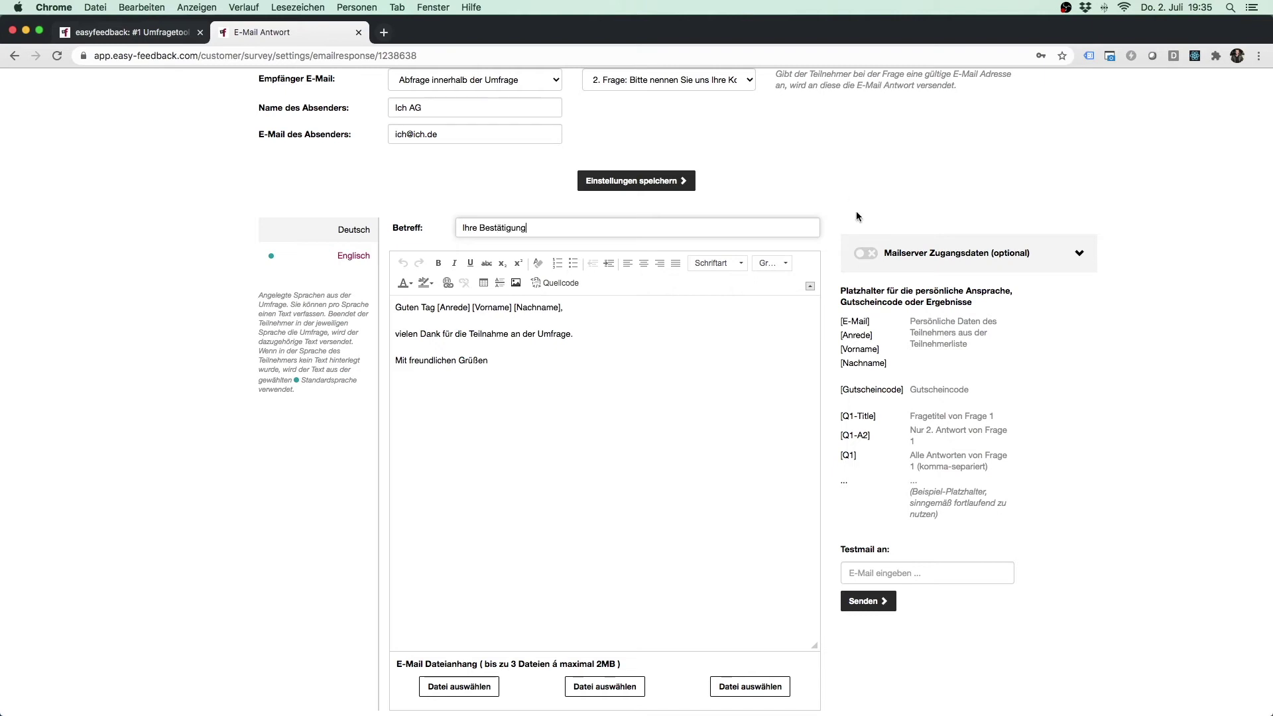
left_click(936, 147)
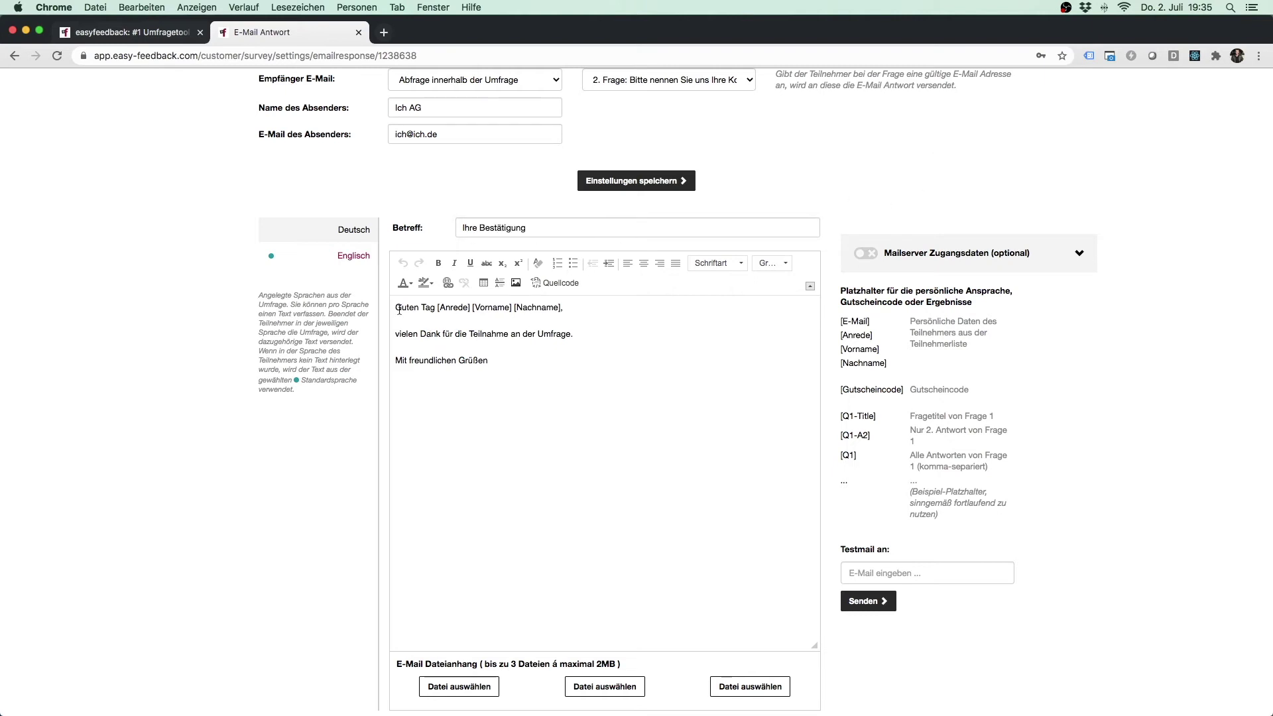
Step: Delete the name placeholders from the greeting line of the e-mail body
left_click_drag(396, 307, 502, 364)
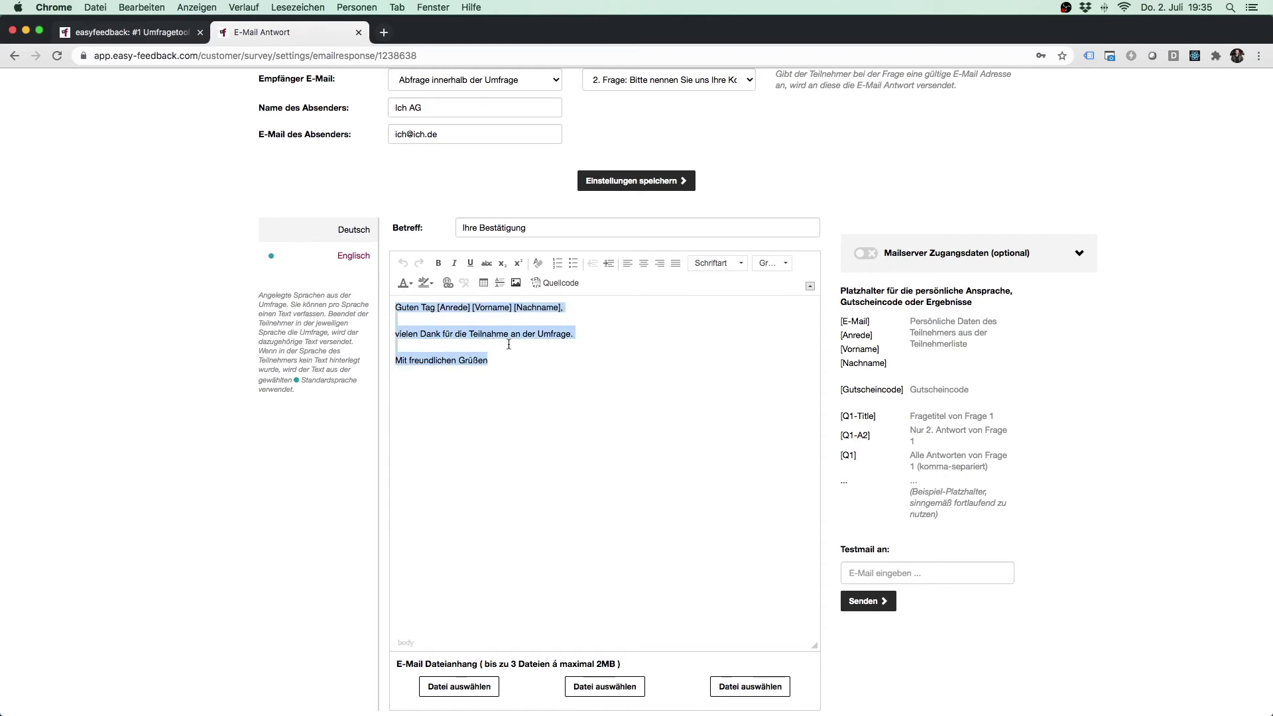
left_click(509, 353)
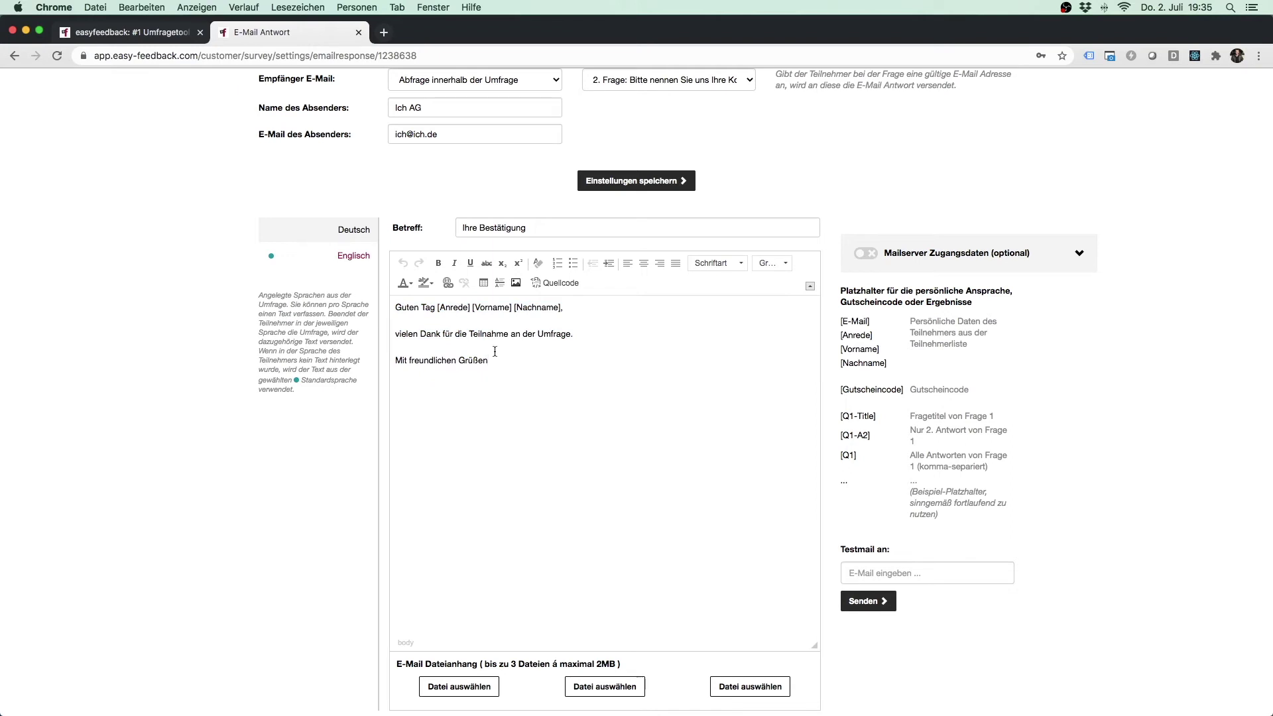
left_click_drag(437, 307, 561, 308)
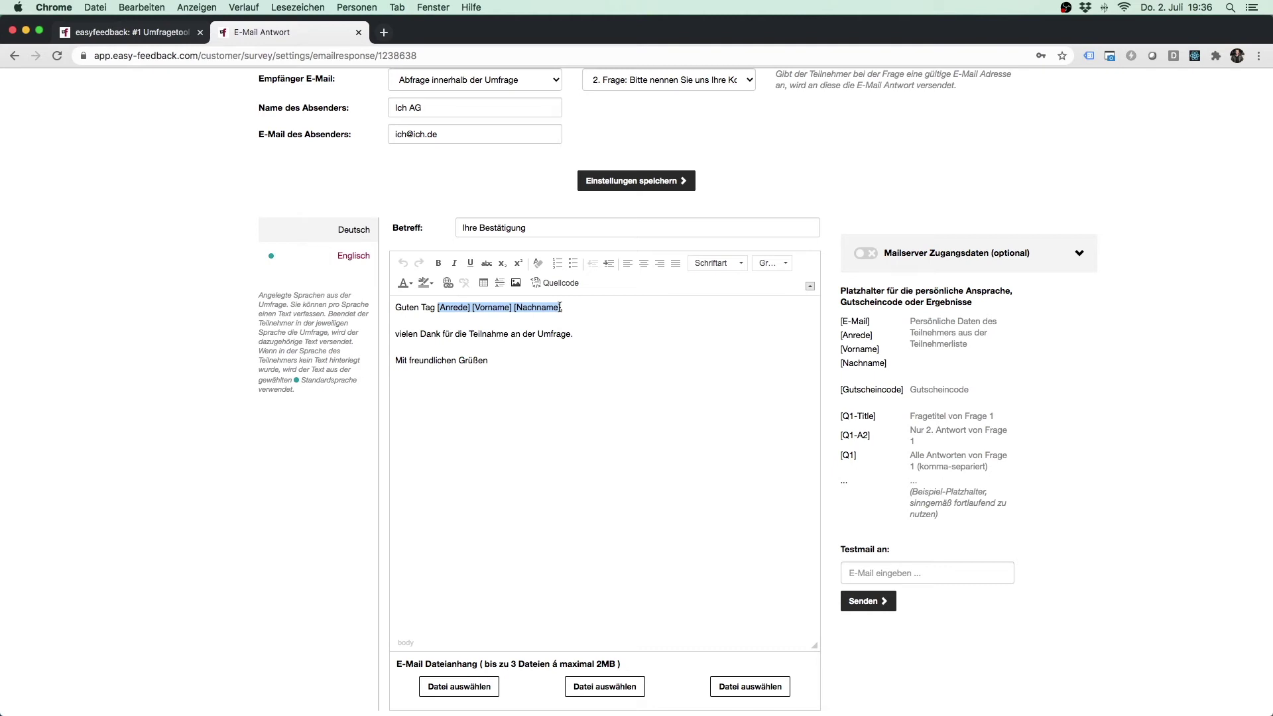
key("BackSpace")
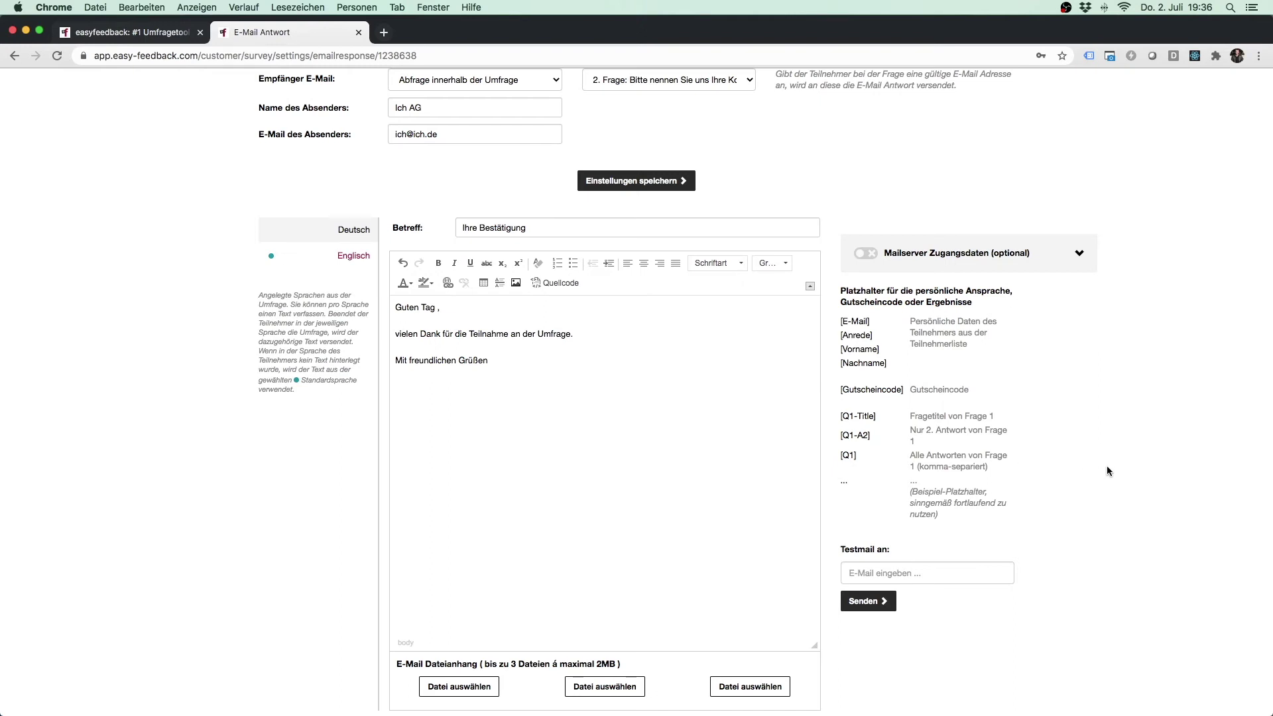
Step: Check the contact-data question in the questionnaire, then return to the e-mail reply settings
scroll(1107, 466, "up", 5)
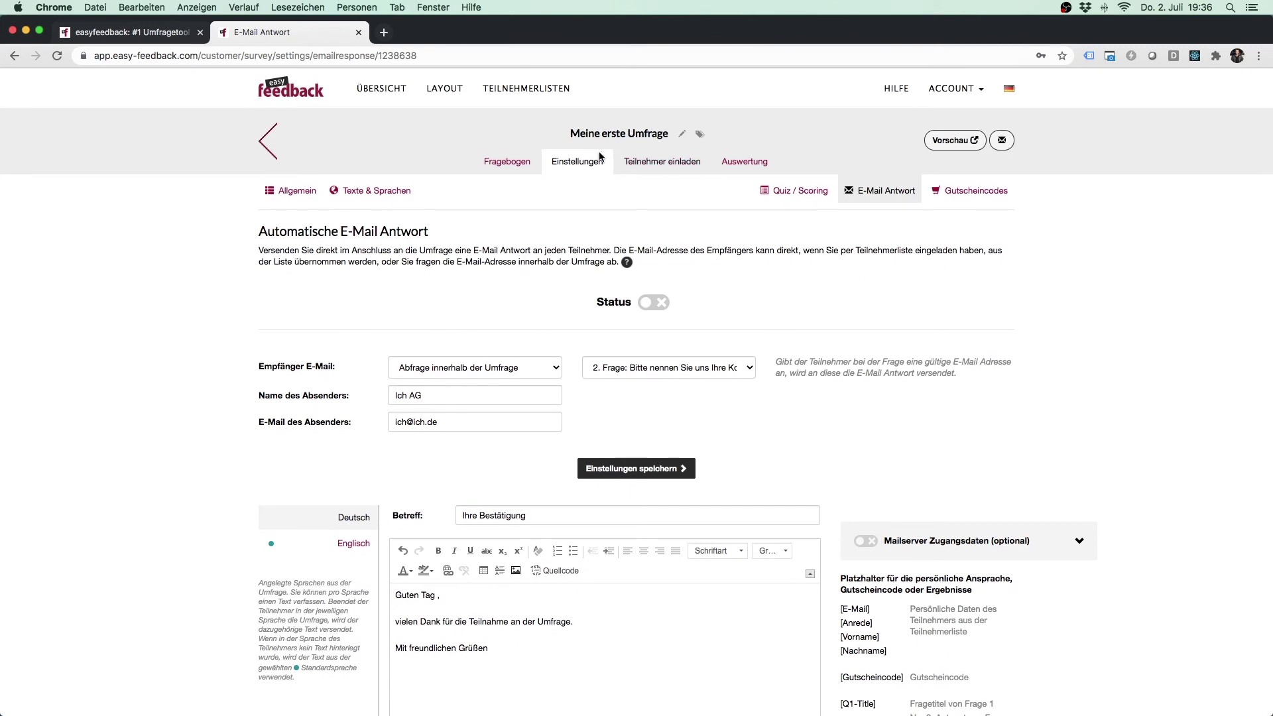
left_click(508, 161, "super")
left_click(418, 29)
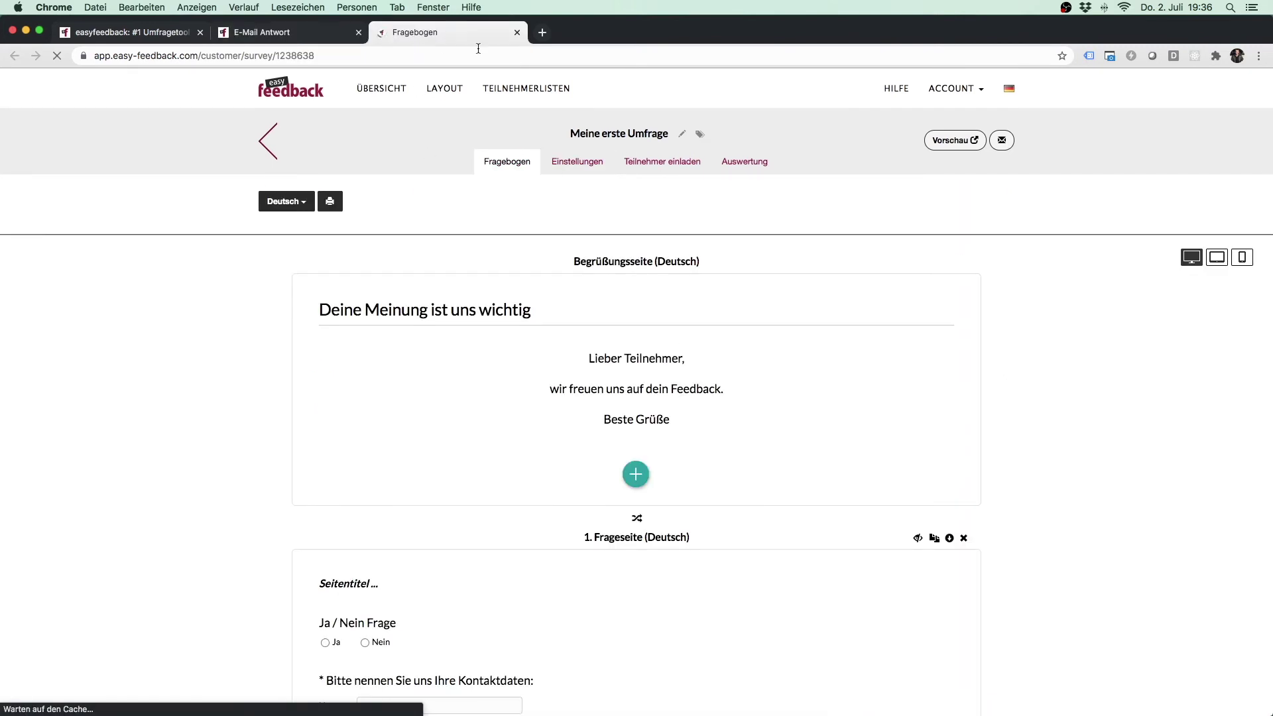
scroll(1067, 375, "down", 5)
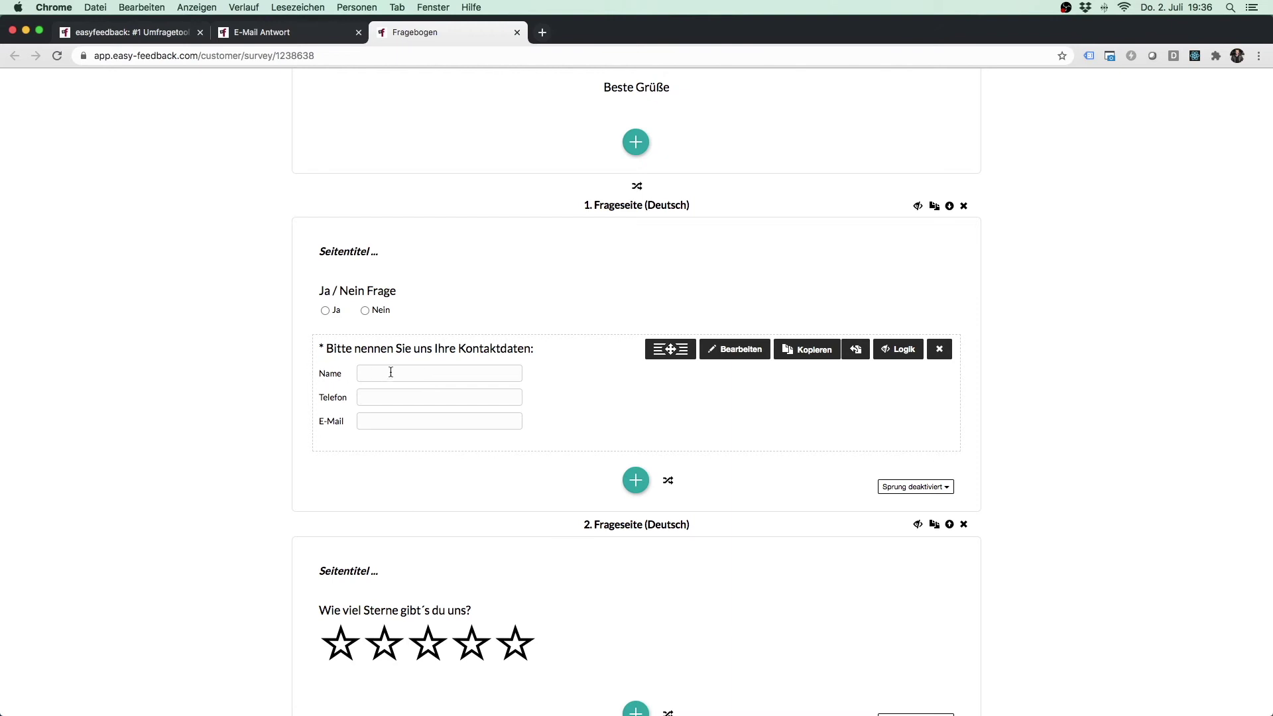
left_click(274, 32)
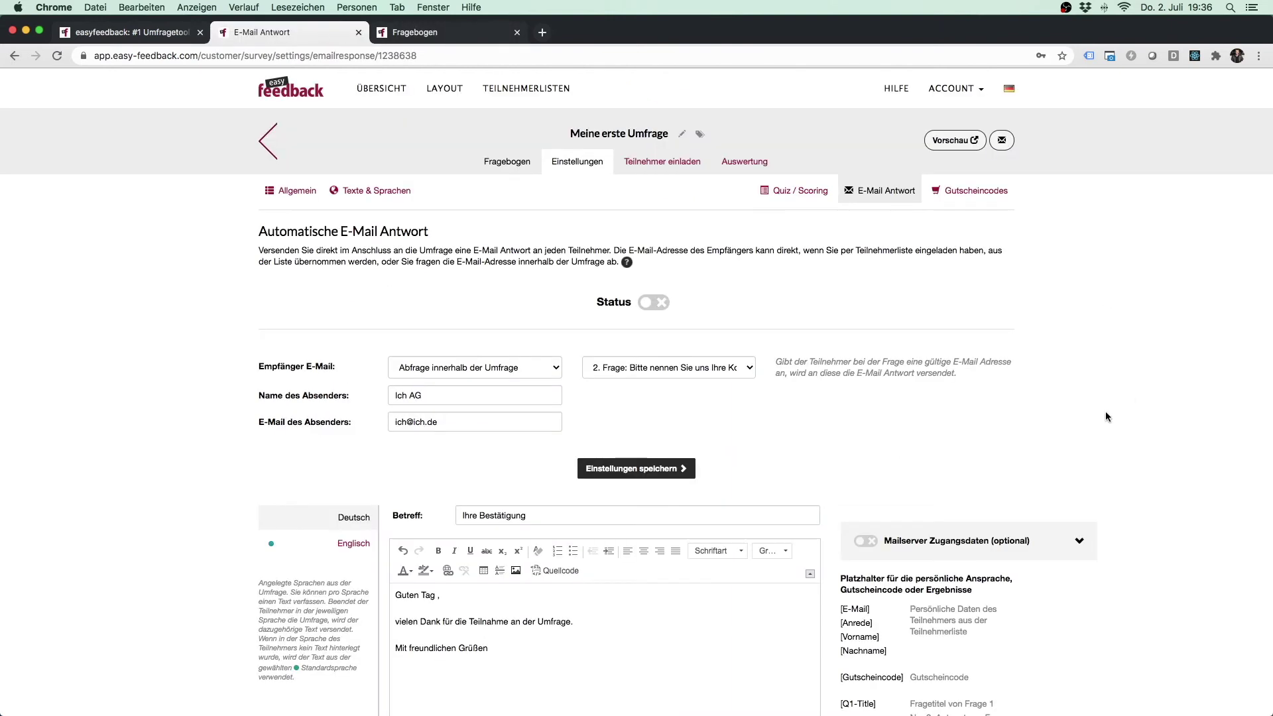
Step: Copy the [Q1-A2] placeholder from the list and paste it after 'Guten Tag'
scroll(1106, 412, "down", 5)
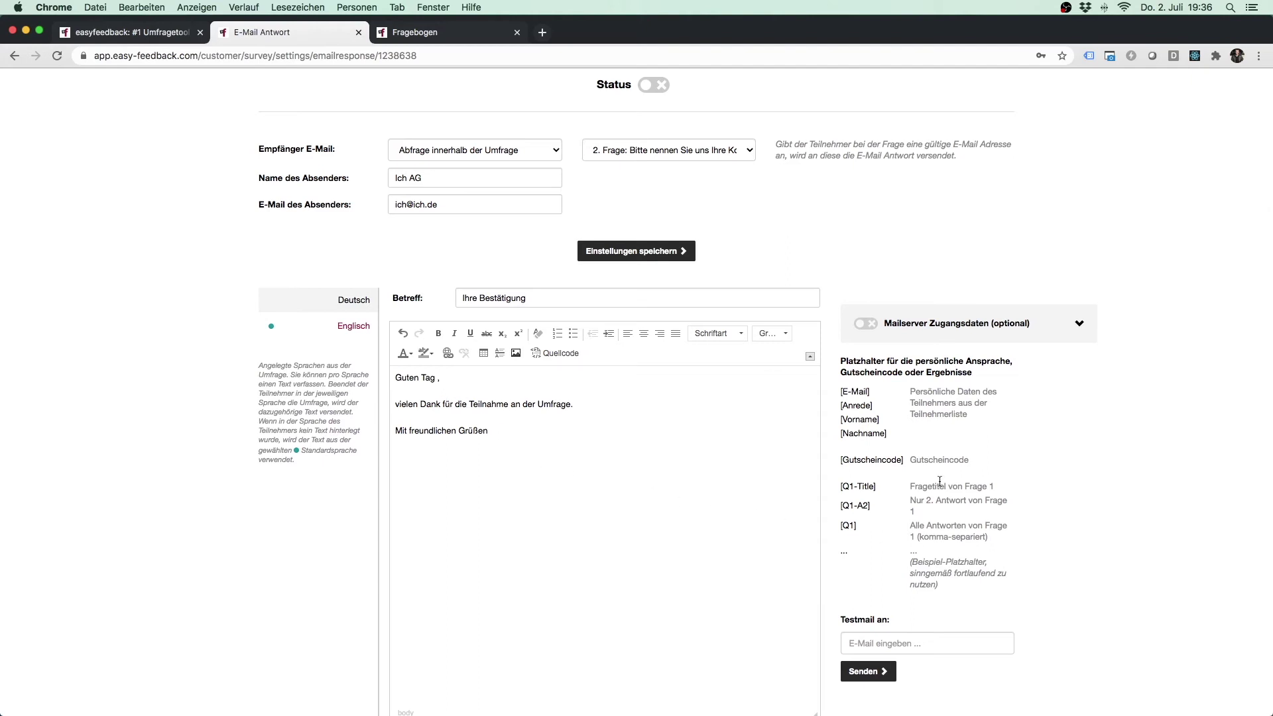
scroll(882, 524, "down", 1)
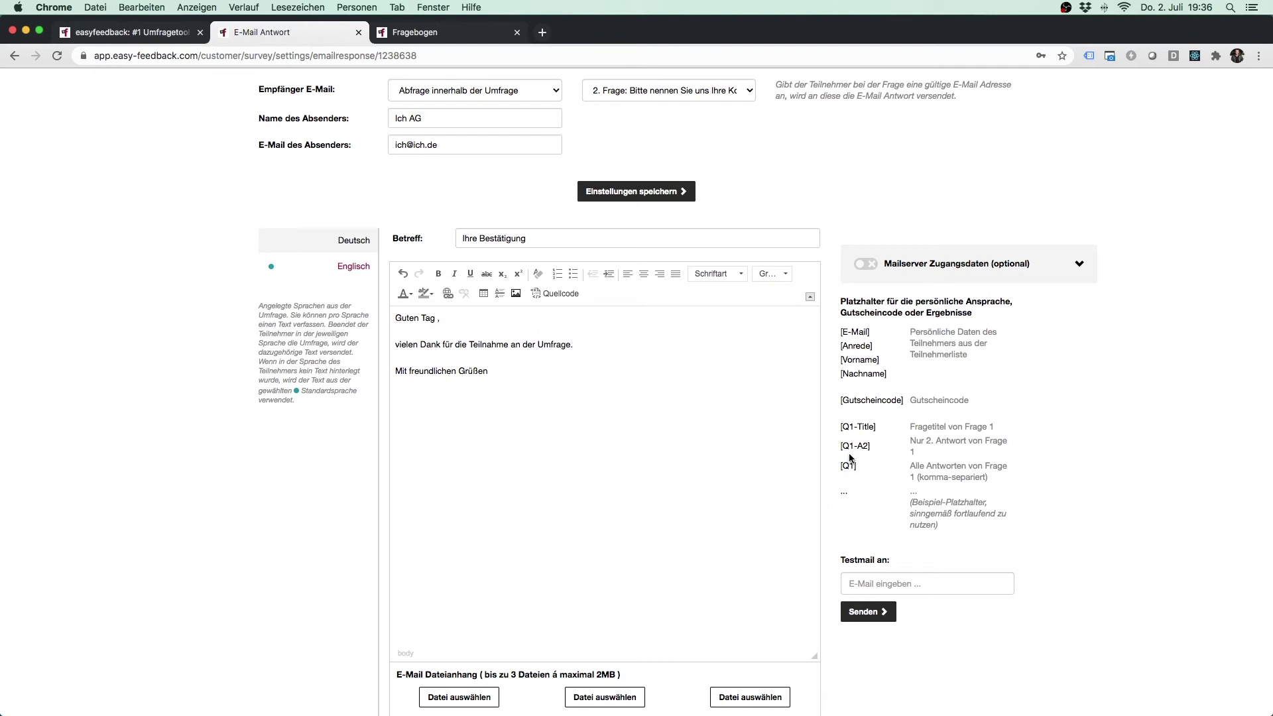
left_click_drag(853, 426, 845, 428)
left_click_drag(859, 447, 840, 329)
left_click_drag(873, 446, 840, 448)
key("super+c")
left_click(437, 319)
key("super+v")
Step: Change the pasted placeholder to [Q2-A1] so the greeting reads 'Guten Tag [Q2-A1],'
left_click(449, 323)
key("BackSpace")
type("2")
key("BackSpace")
type("1")
left_click_drag(455, 345, 570, 340)
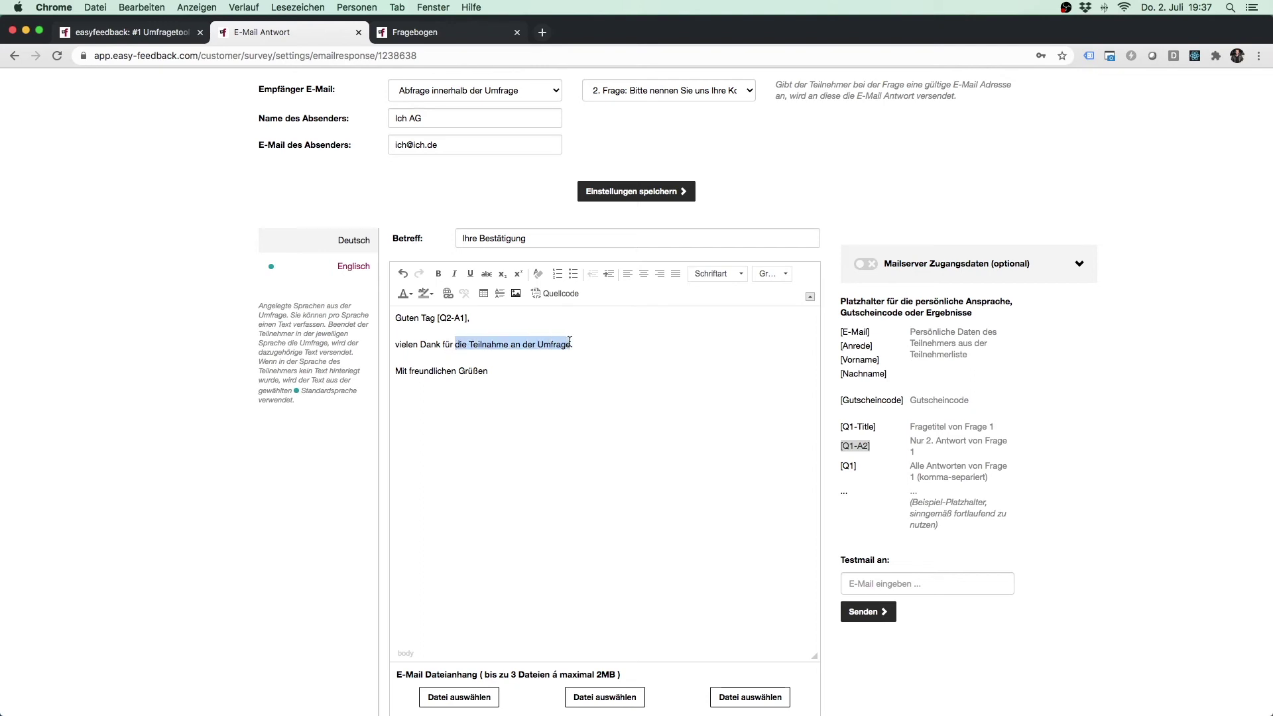
Step: End the thank-you line with 'Anmeldung. Hiermit bestätigen wir diese' and add 'Sie haben sich mit folgenden Daten angemeldet:'
type("Anmeldung. ")
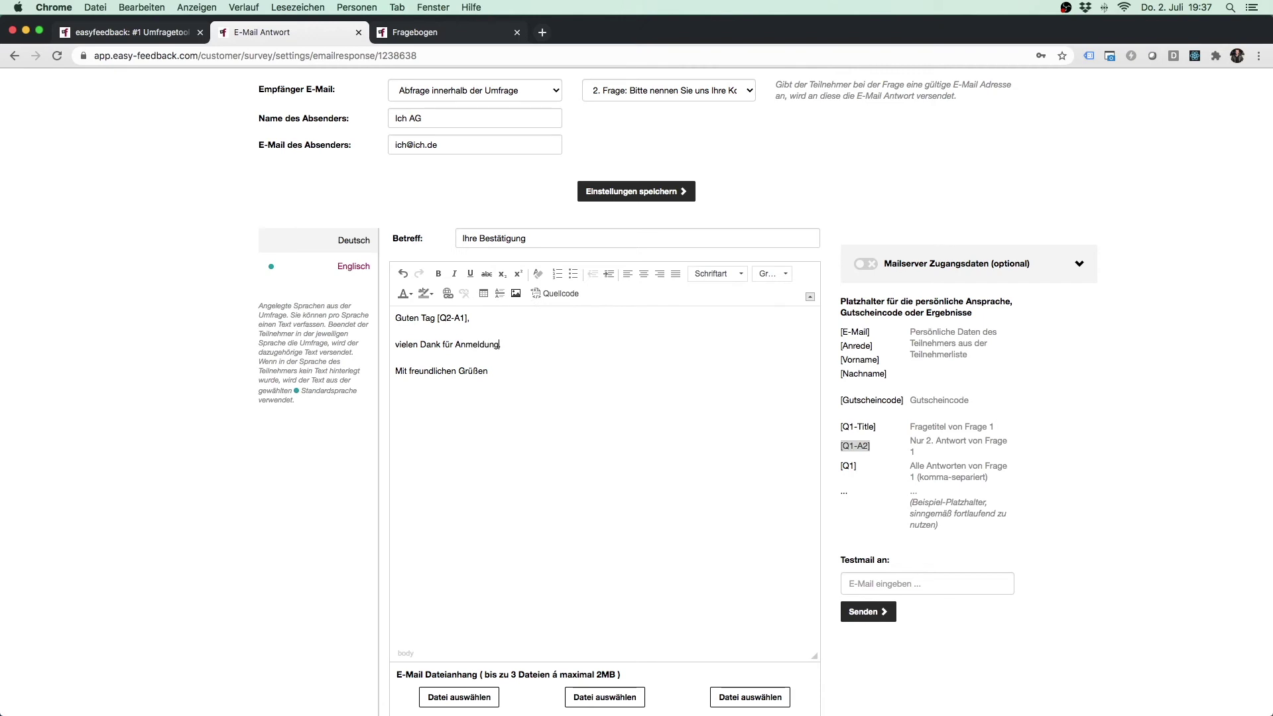
type("Hiermit bestätigen wir diese.")
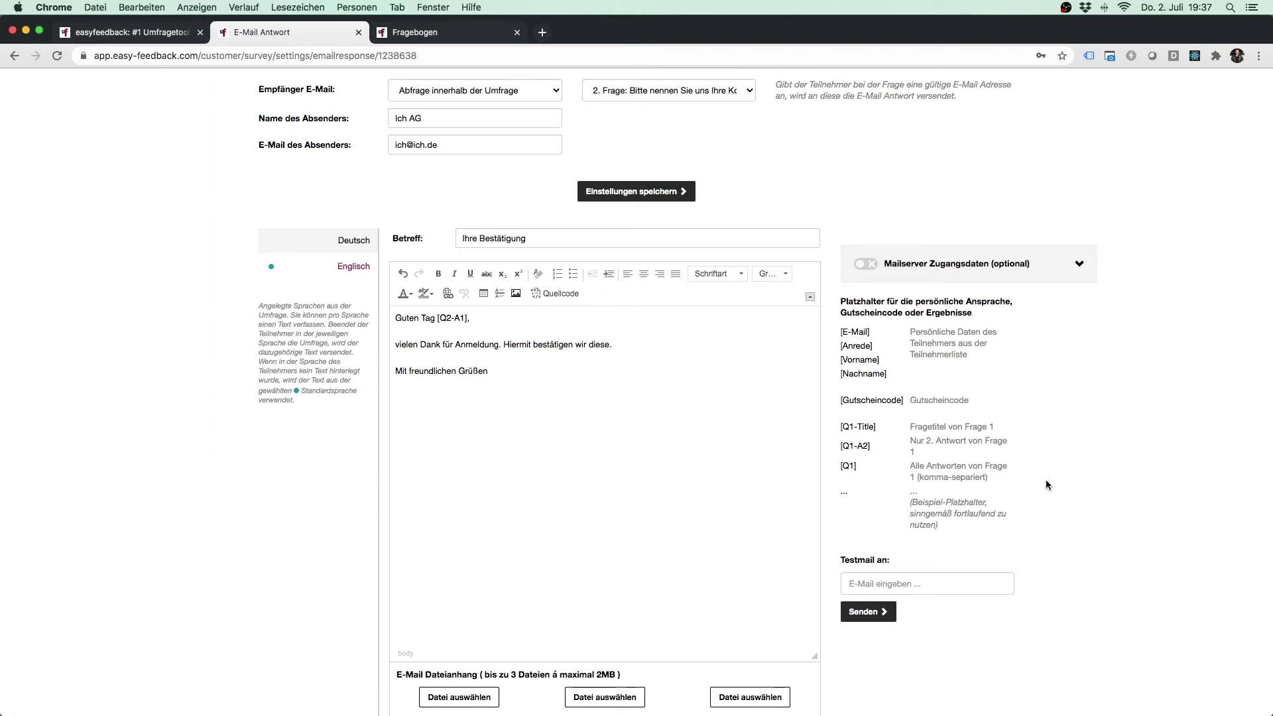
left_click(646, 343)
key("Return")
type("Sie haben sich mit folgendne")
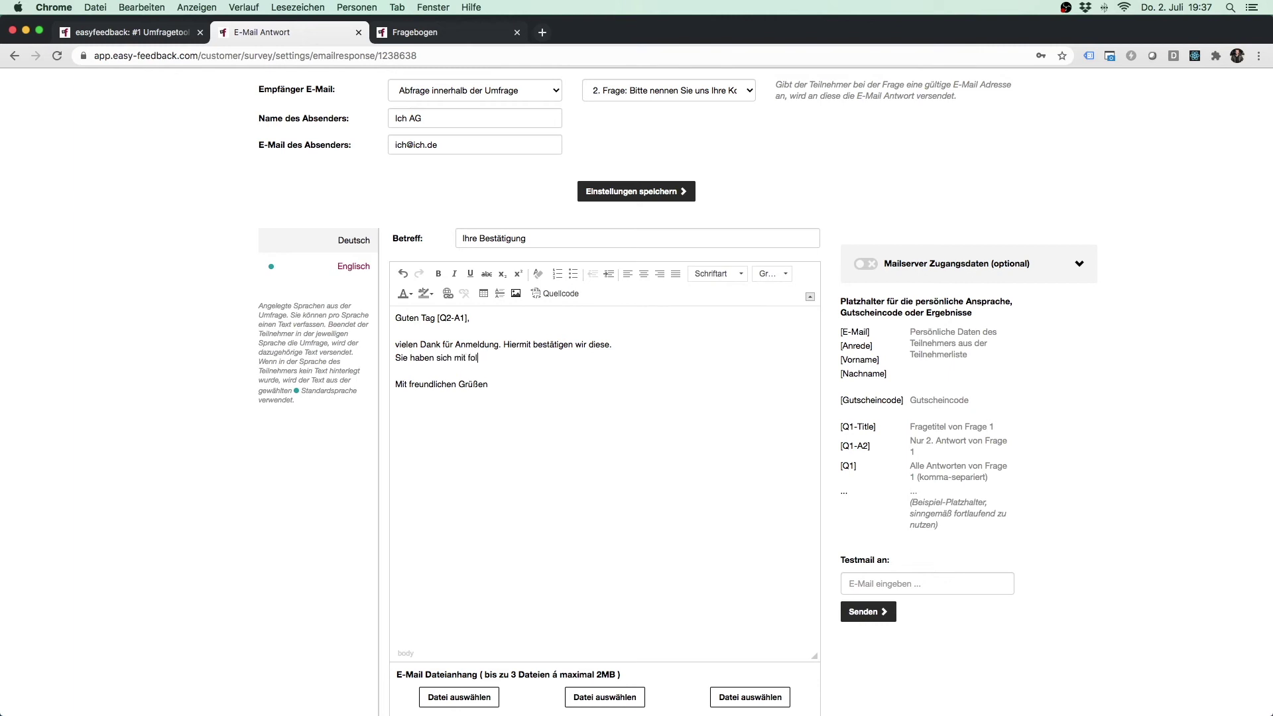
key("BackSpace")
type("en Daten an")
type("gemledet")
type(":")
Step: Add the labels Name:, Telefon: and E-Mail: on separate lines below it
key("Return")
key("Return")
type("Telfeon")
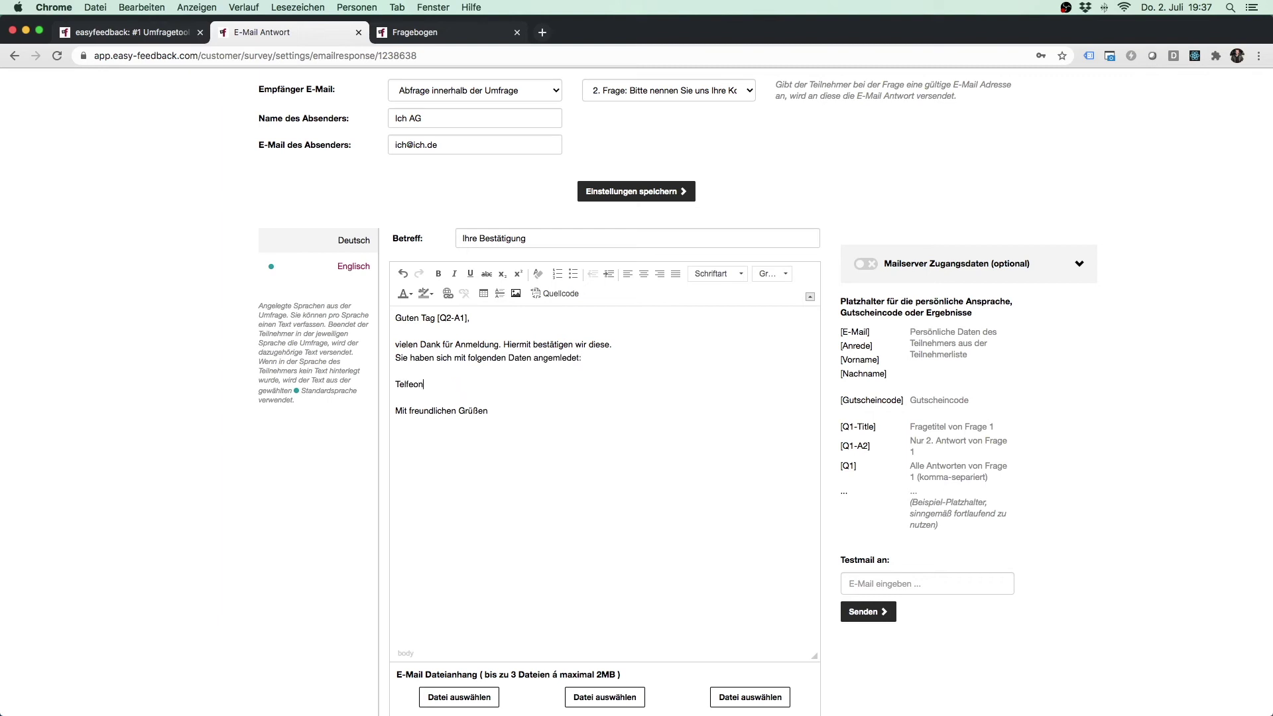
key("BackSpace")
key("BackSpace")
key("BackSpace")
key("BackSpace")
type("lefon:")
key("Return")
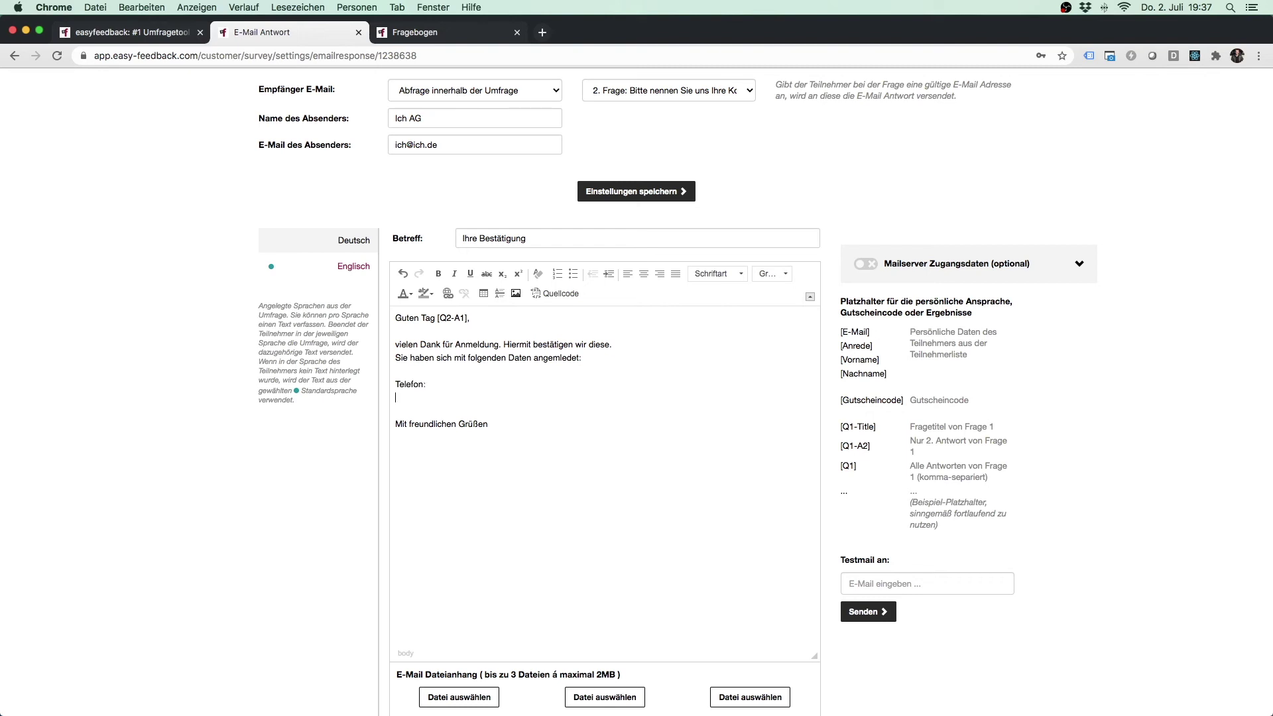
type("Name:")
key("shift+Home")
key("super+c")
key("BackSpace")
key("super+v")
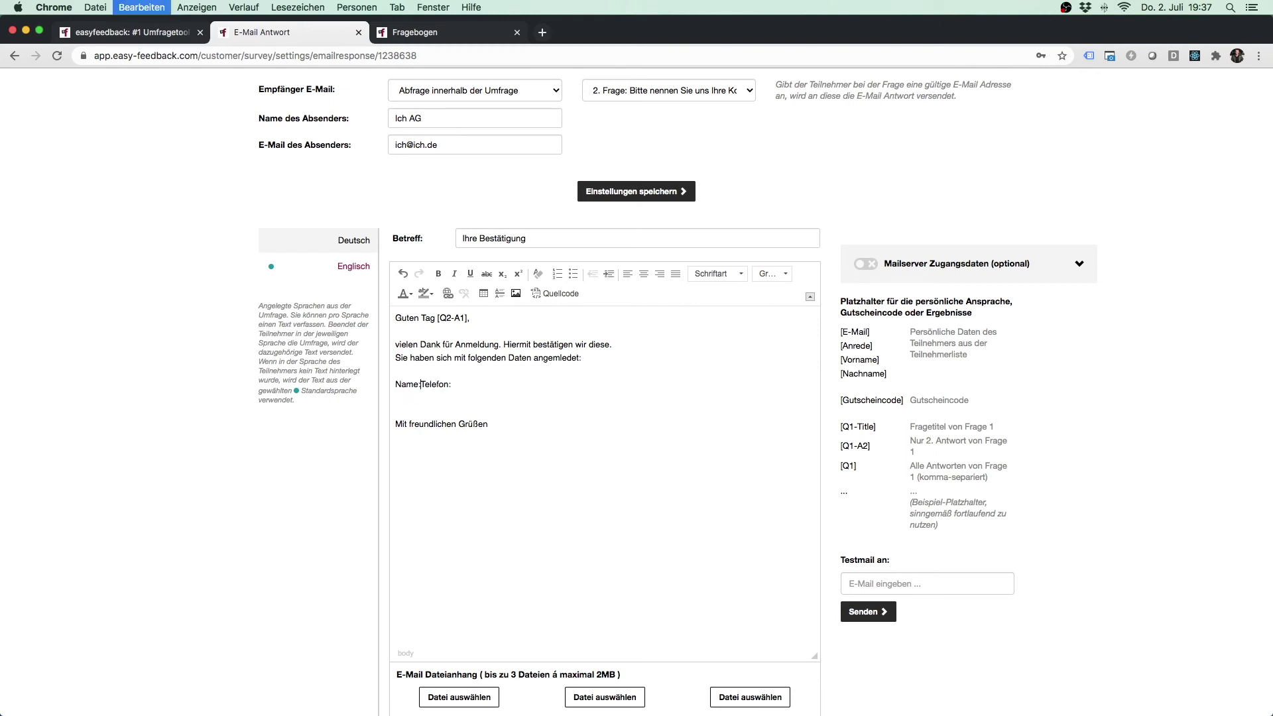
type("E-Mail:")
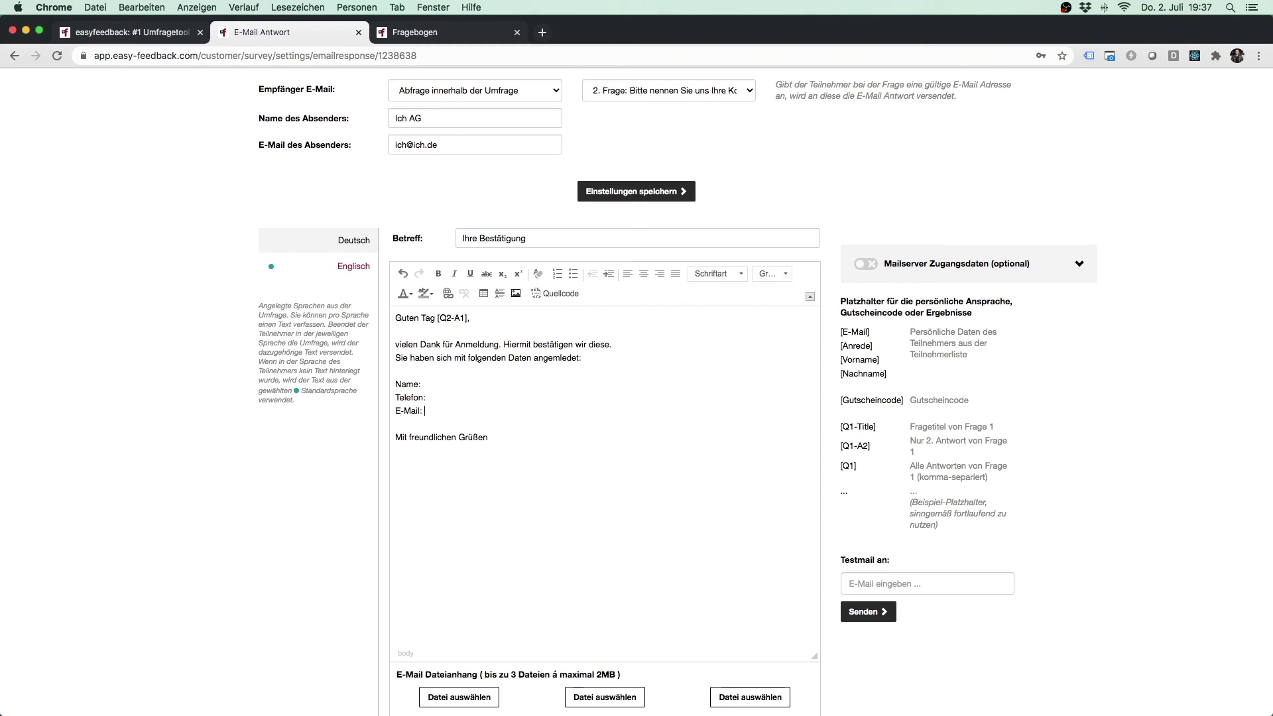
Step: Insert [Q2-A1], [Q2-A2] and [Q2-A3] after Name, Telefon and E-Mail, then save the settings
left_click_drag(437, 320, 466, 315)
key("cmd+c")
left_click(449, 385)
key("cmd+v")
left_click(447, 397)
key("super+v")
left_click(453, 397)
key("BackSpace")
type("2")
key("super+v")
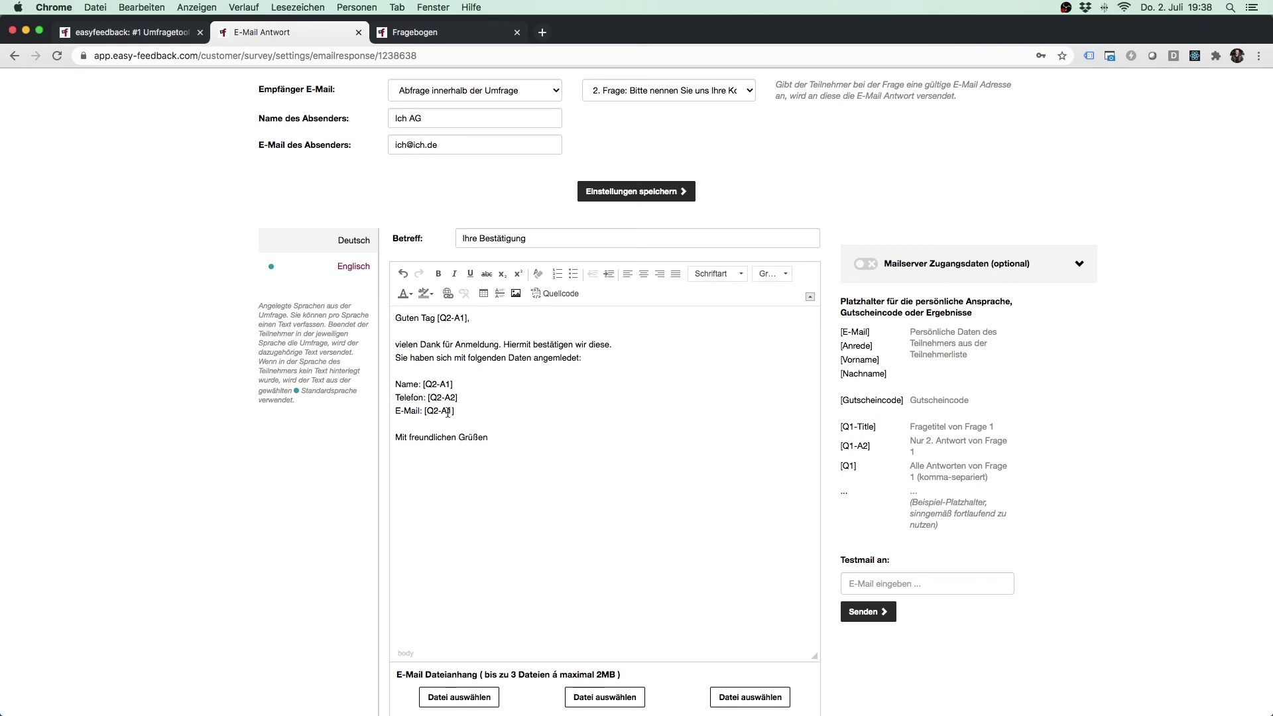
left_click(451, 411)
key("BackSpace")
type("3")
left_click(630, 192)
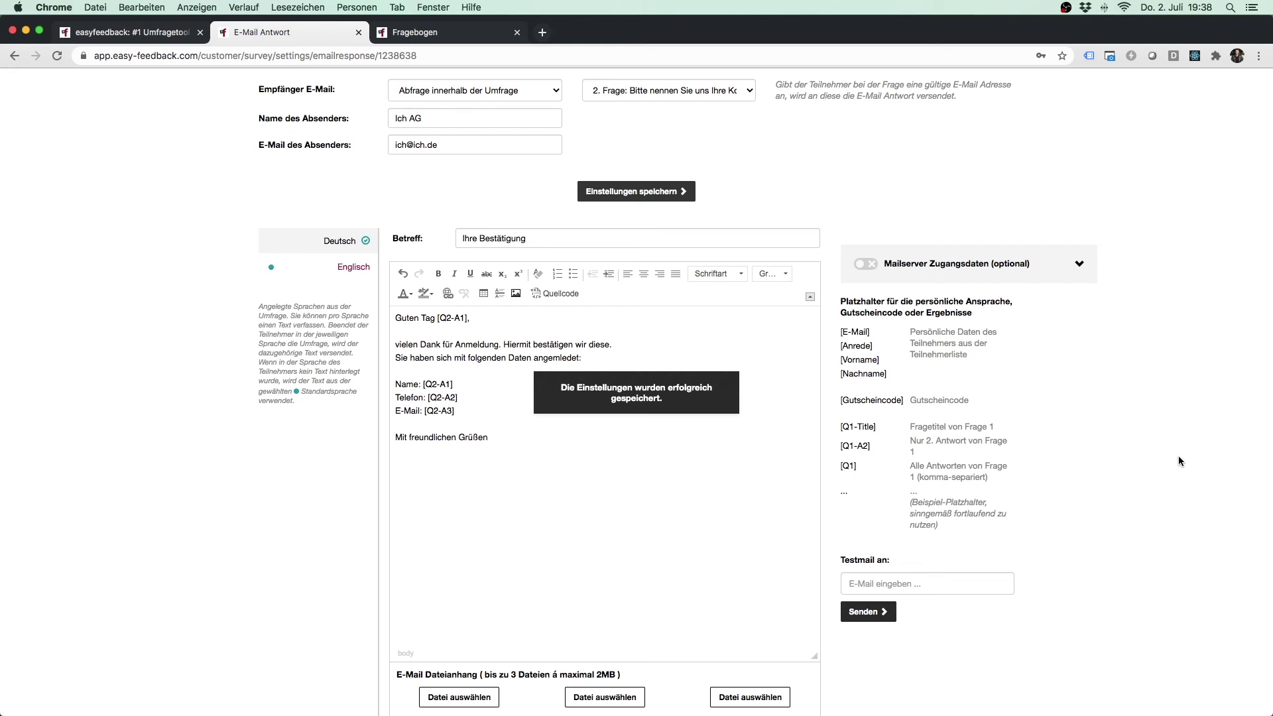
scroll(1179, 456, "down", 3)
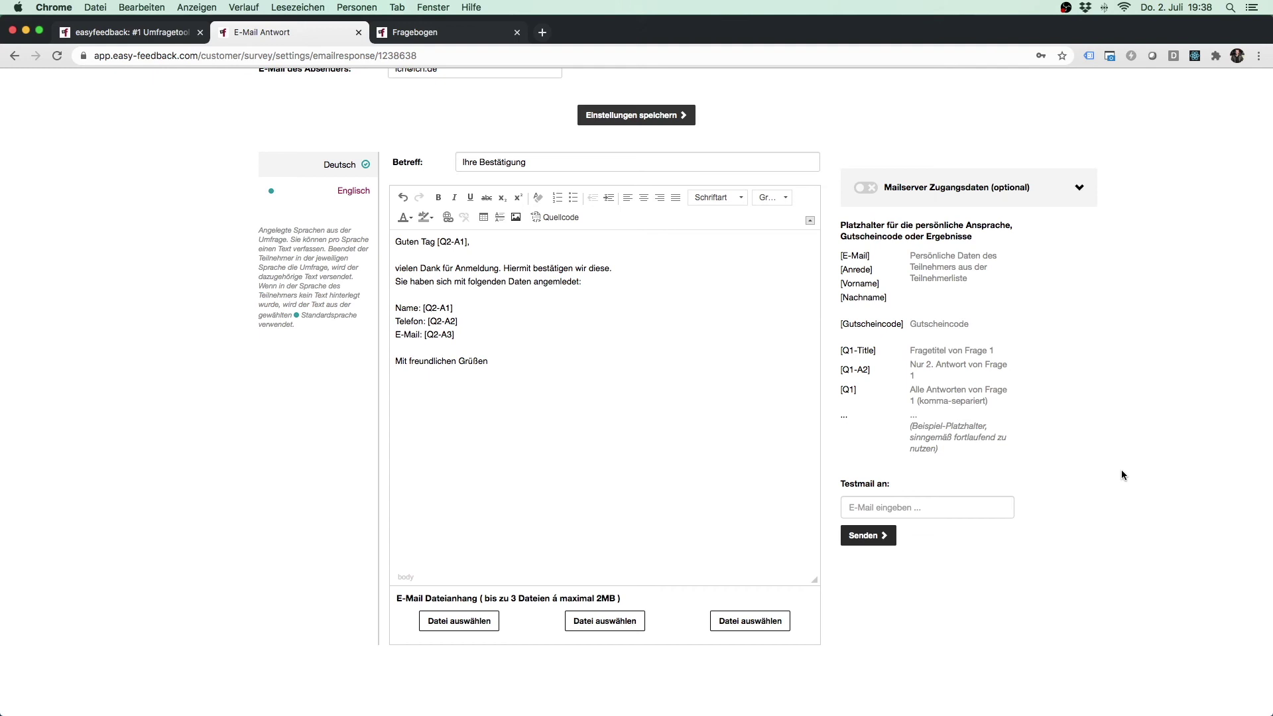
scroll(1119, 477, "up", 5)
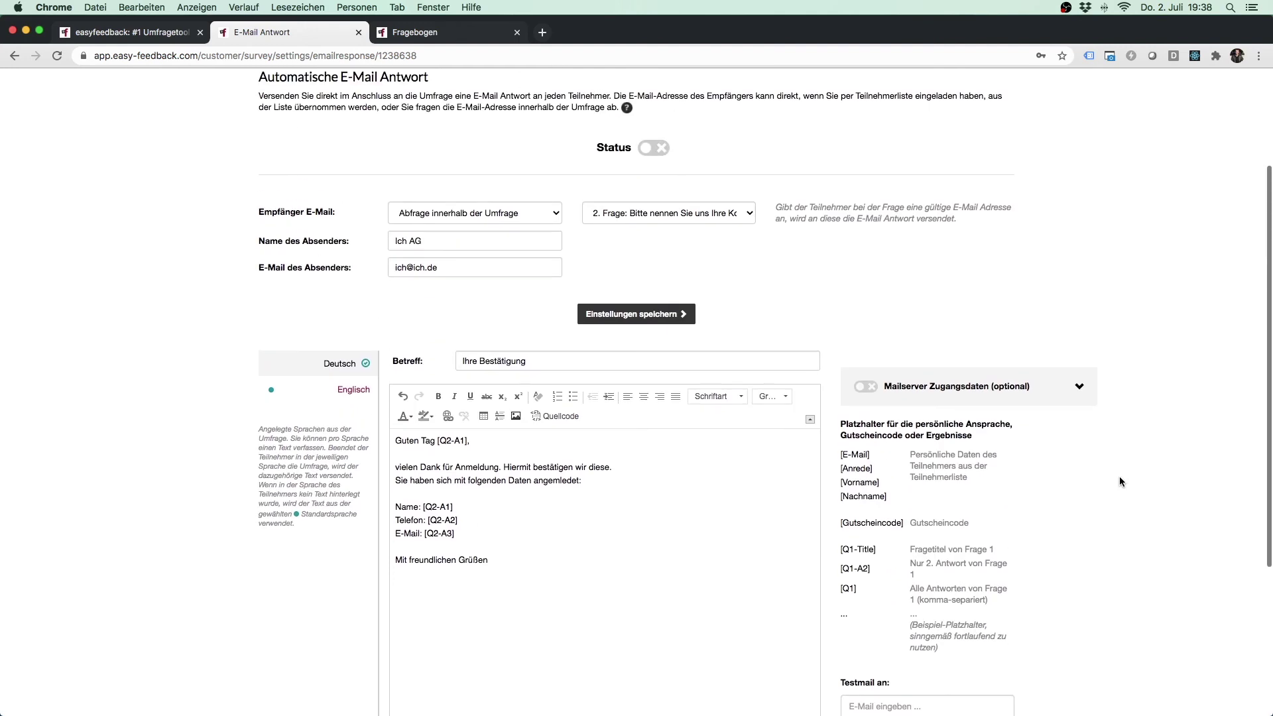
left_click(732, 216)
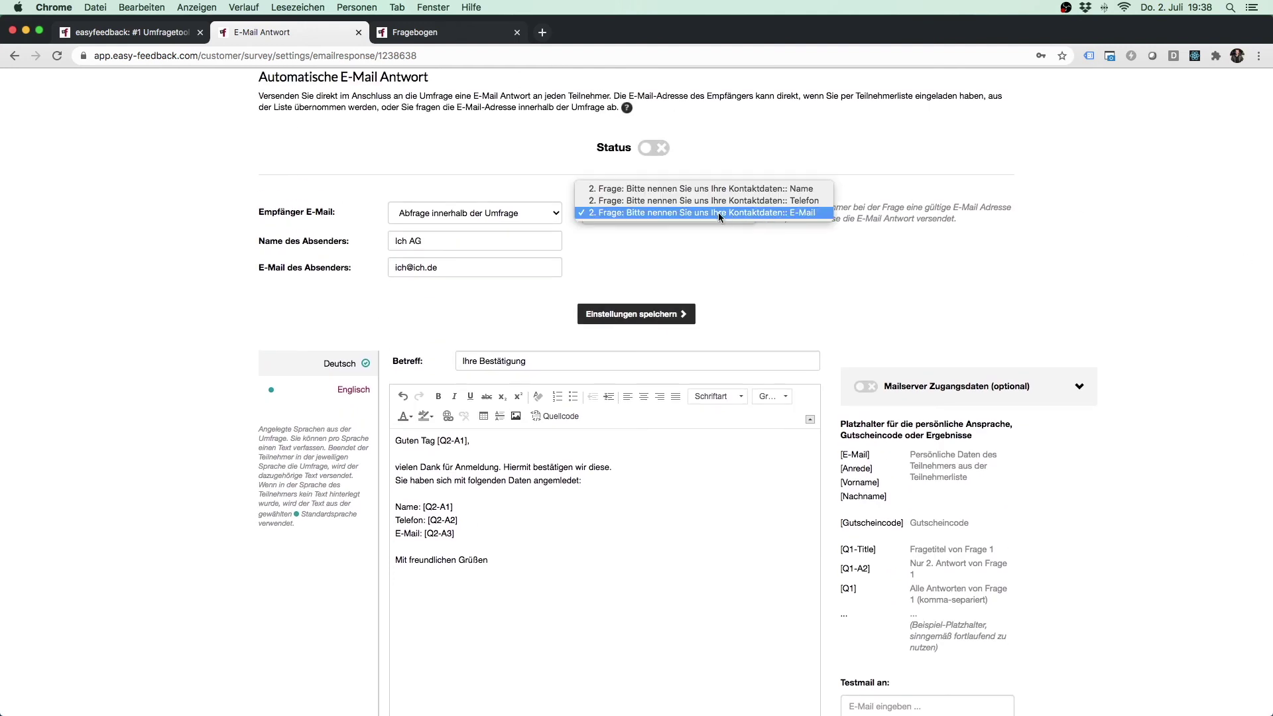
left_click(810, 213)
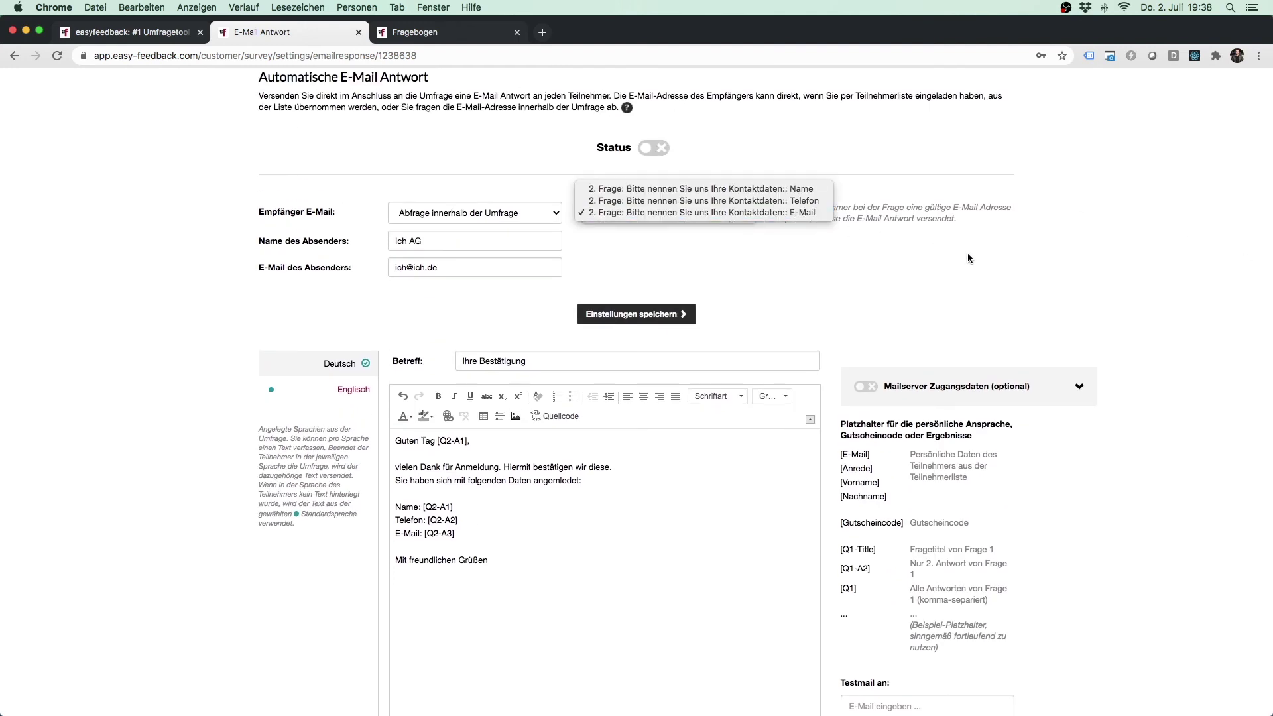
scroll(1188, 379, "down", 1)
scroll(1188, 379, "down", 3)
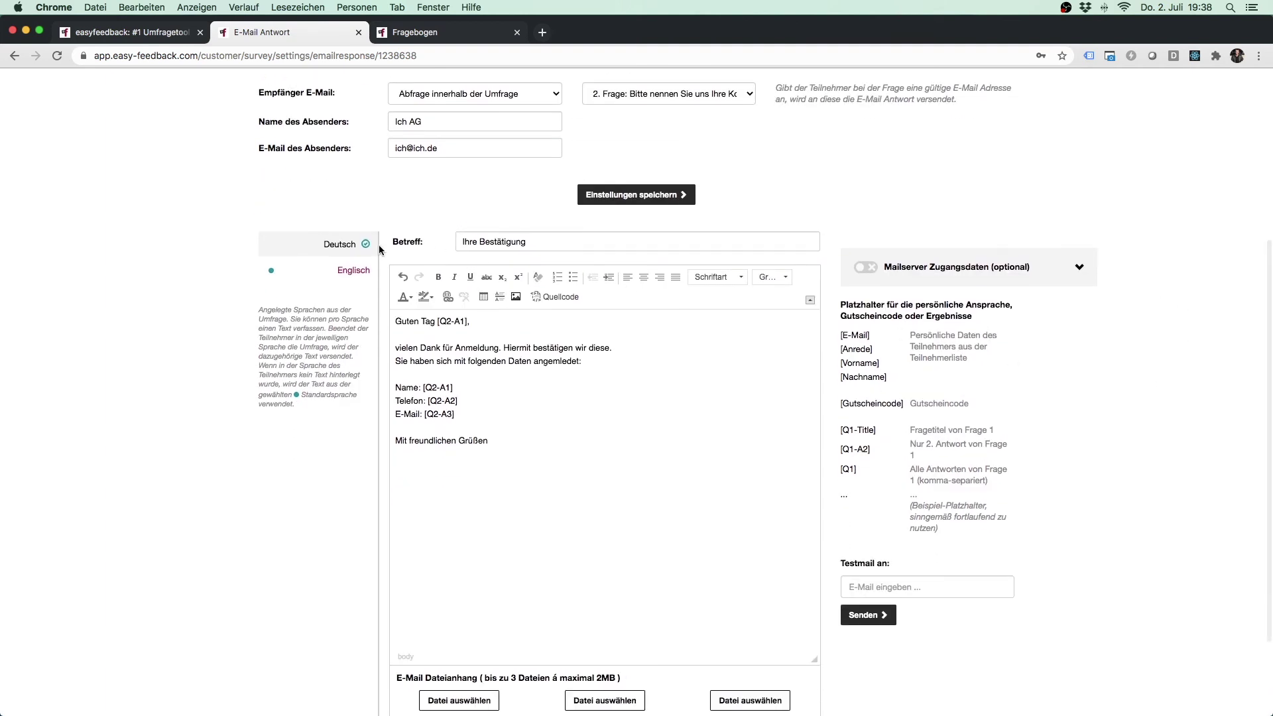
left_click(316, 272)
scroll(312, 272, "down", 4)
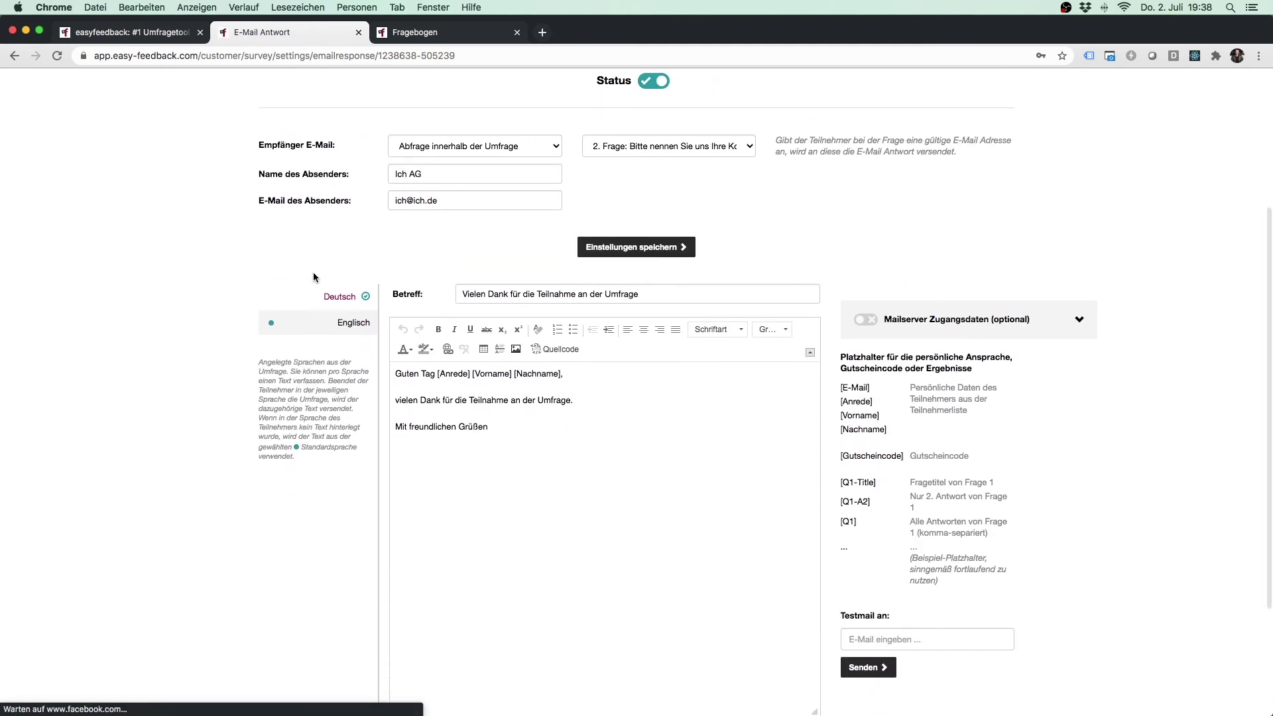
left_click(313, 302)
scroll(345, 331, "down", 3)
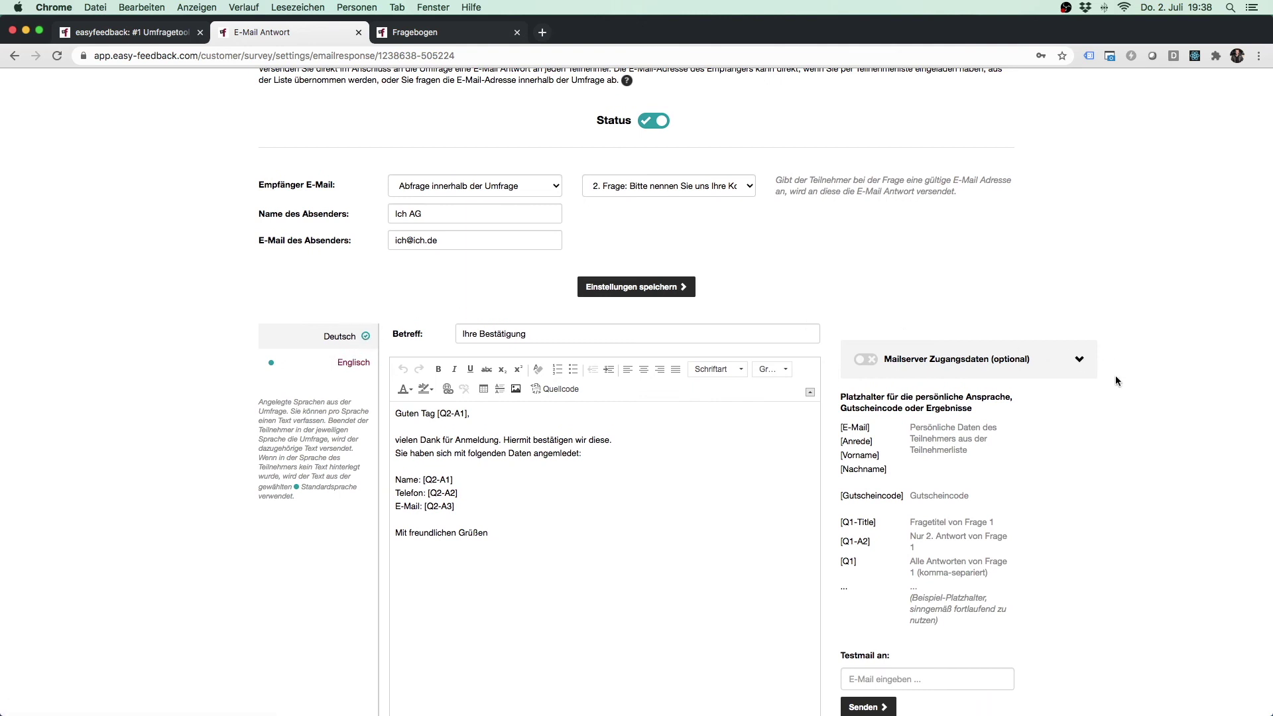
scroll(1115, 375, "down", 3)
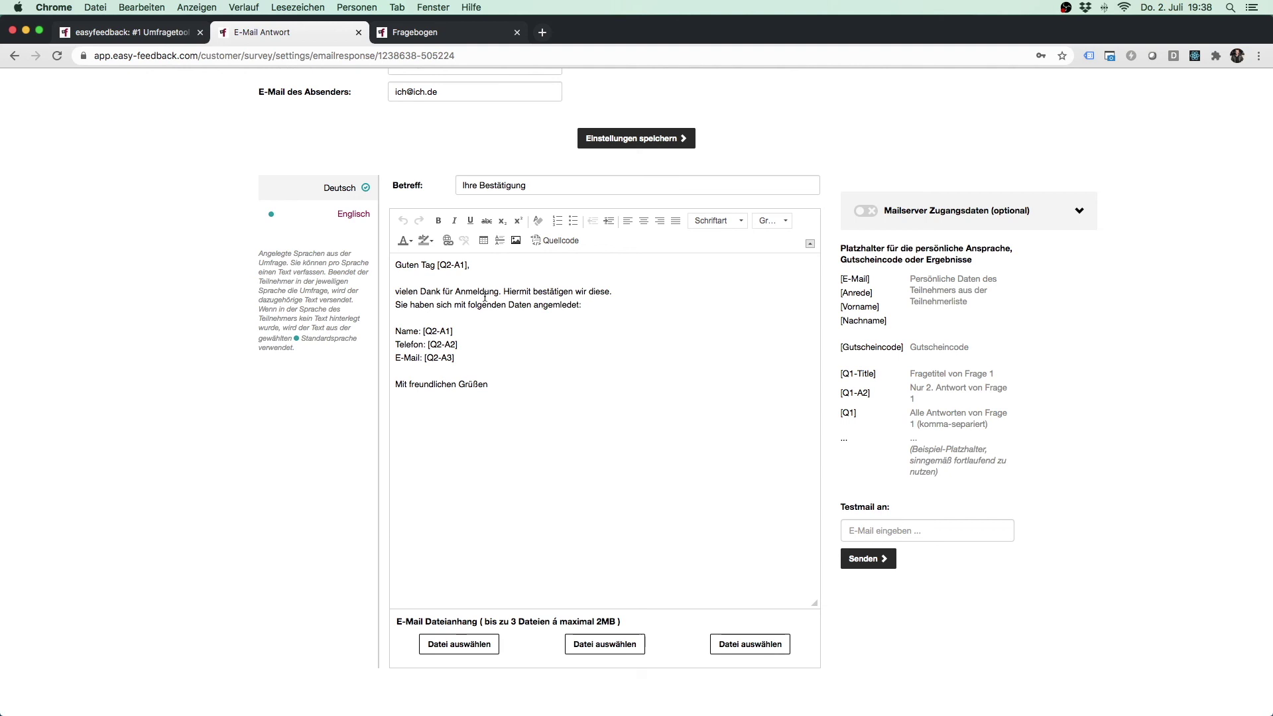
left_click_drag(437, 265, 468, 266)
left_click_drag(537, 396, 385, 268)
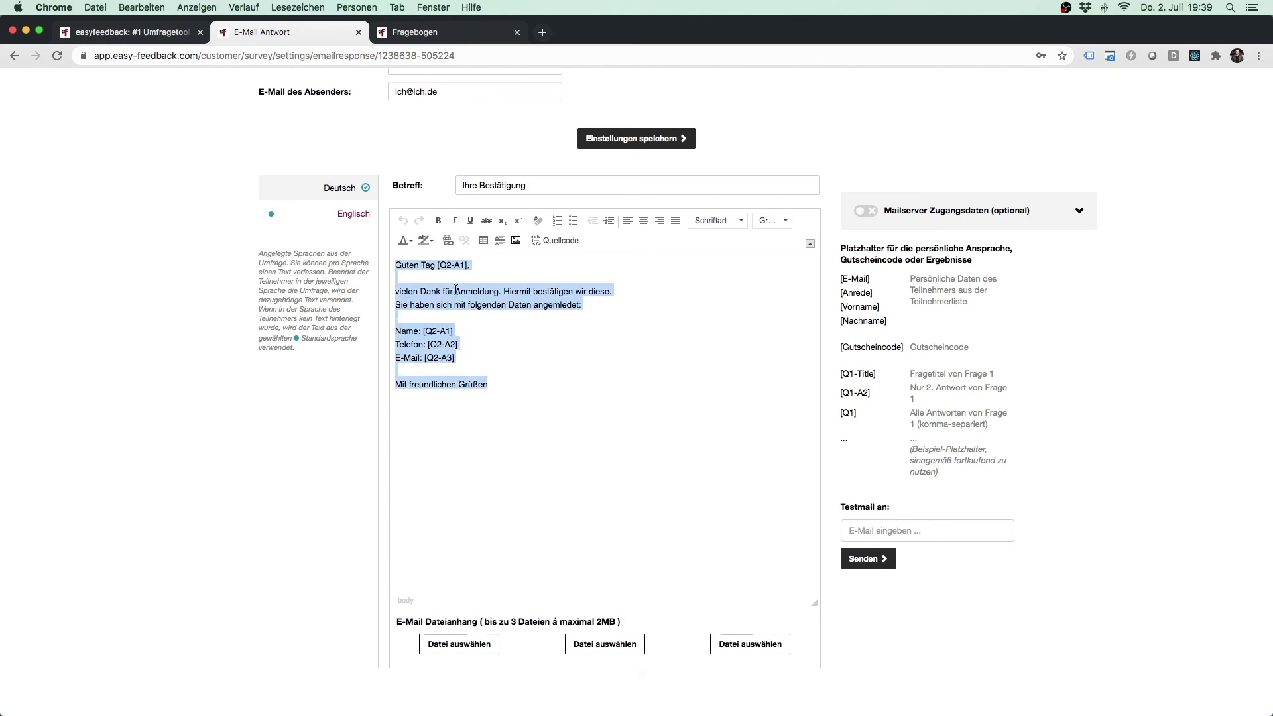
left_click(1195, 449)
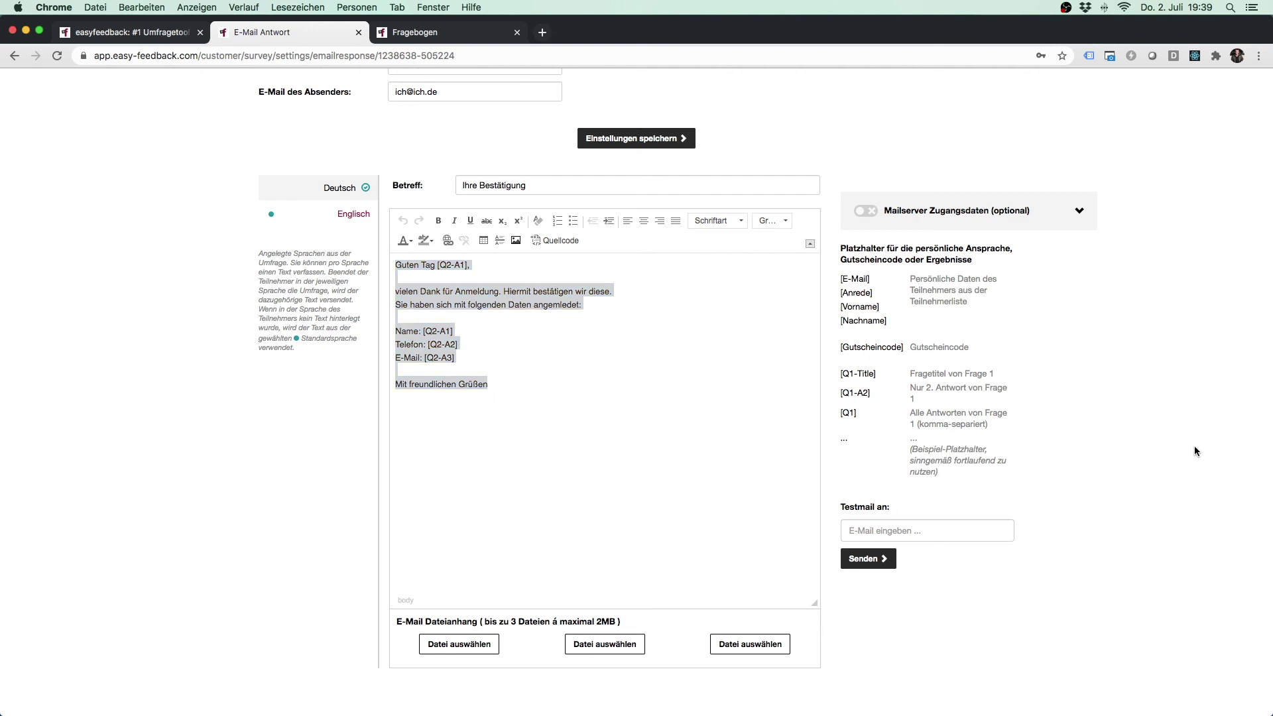
scroll(1195, 445, "down", 2)
scroll(1195, 445, "up", 3)
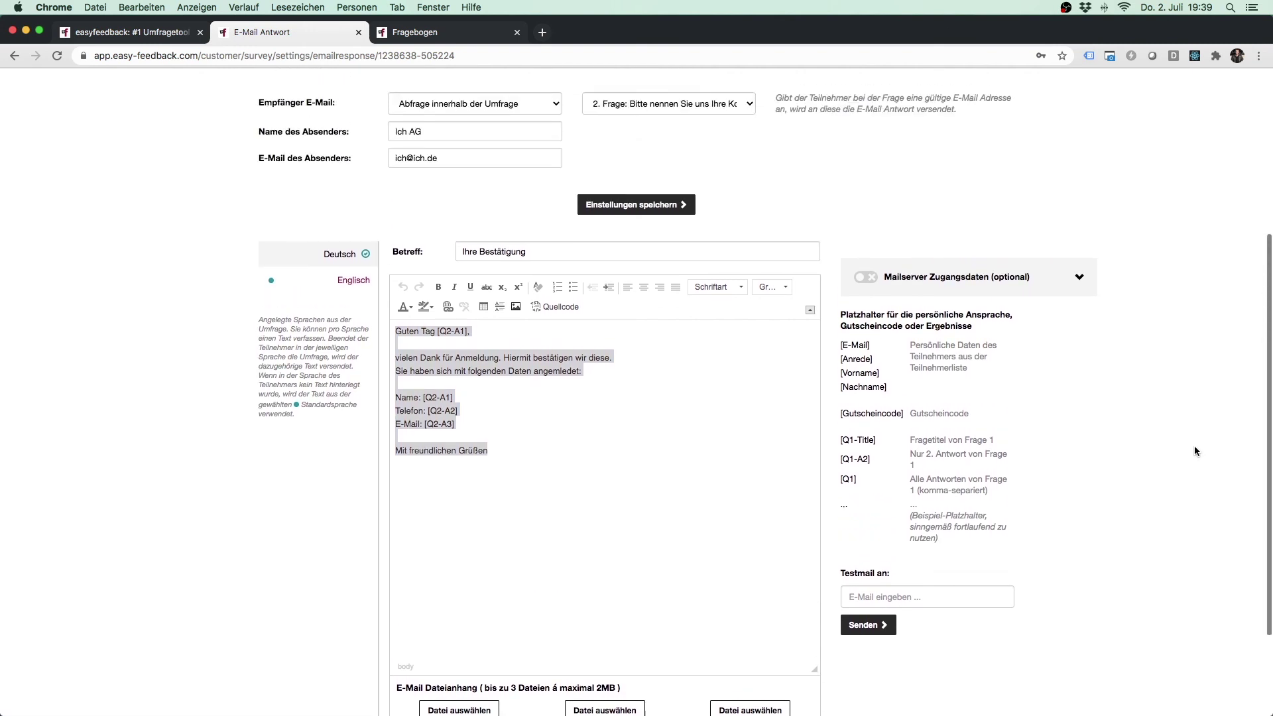
left_click(693, 419)
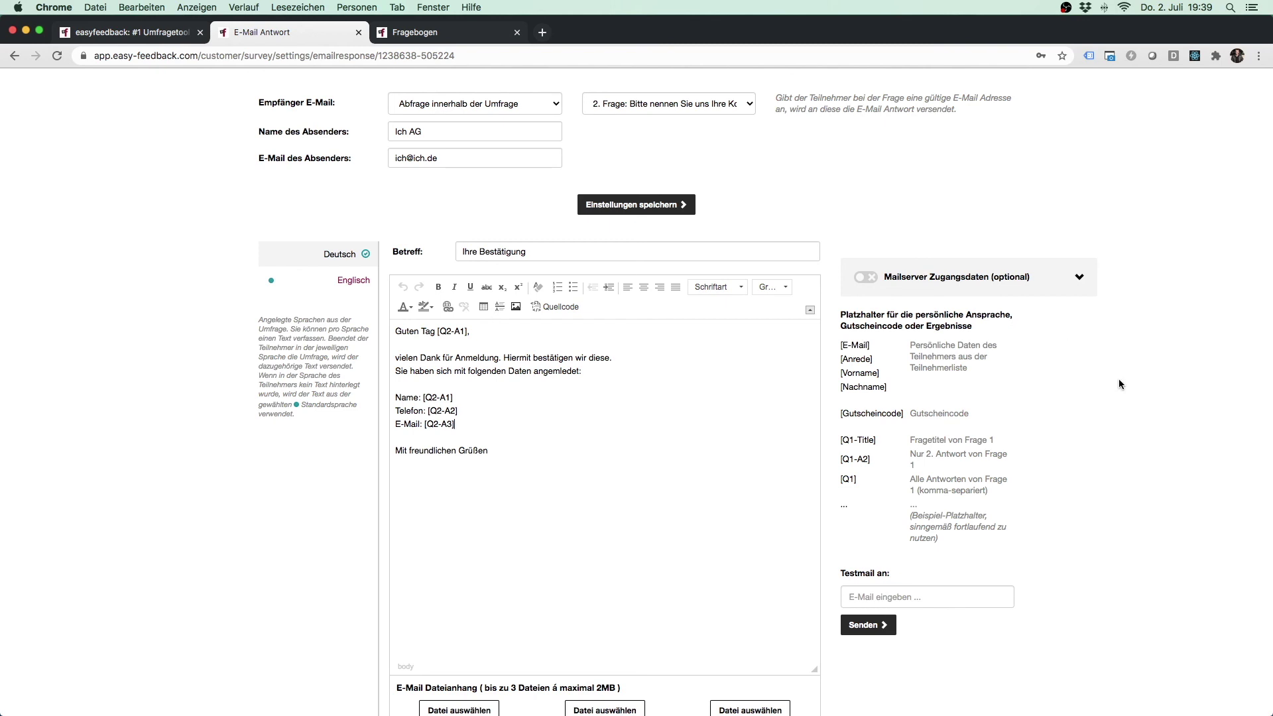
left_click(1078, 277)
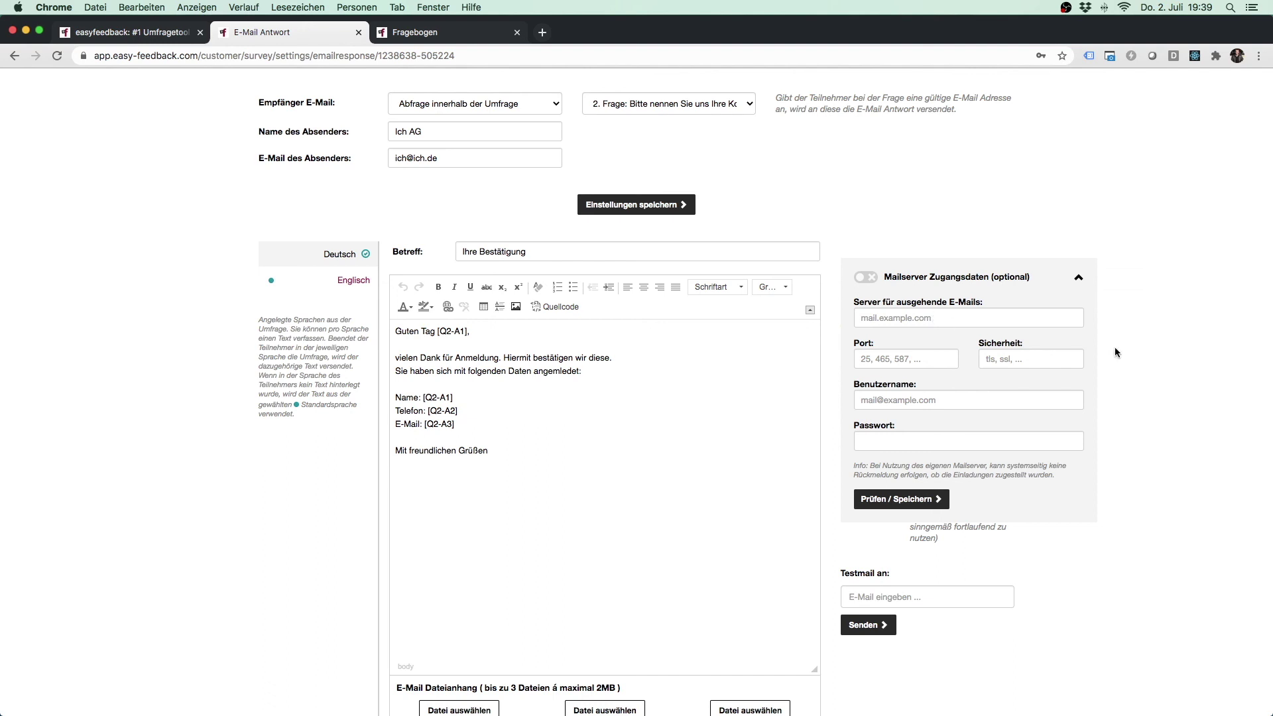
left_click(1077, 280)
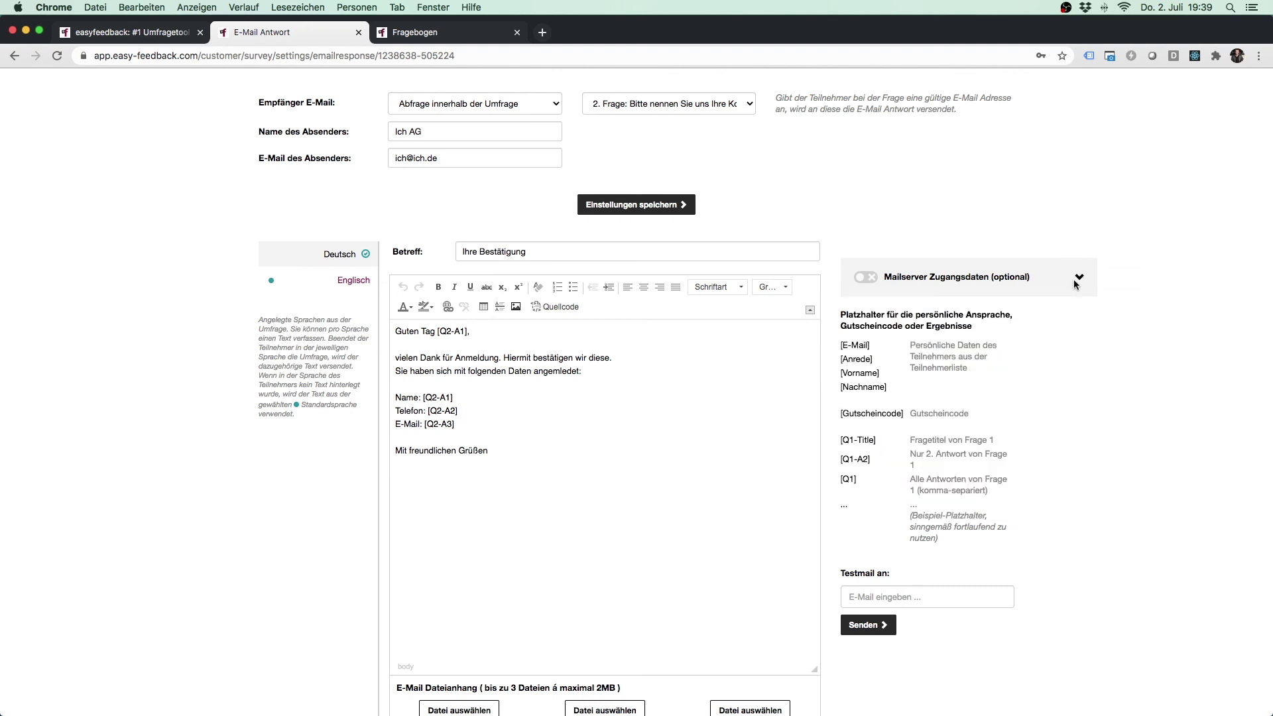
scroll(1144, 359, "up", 3)
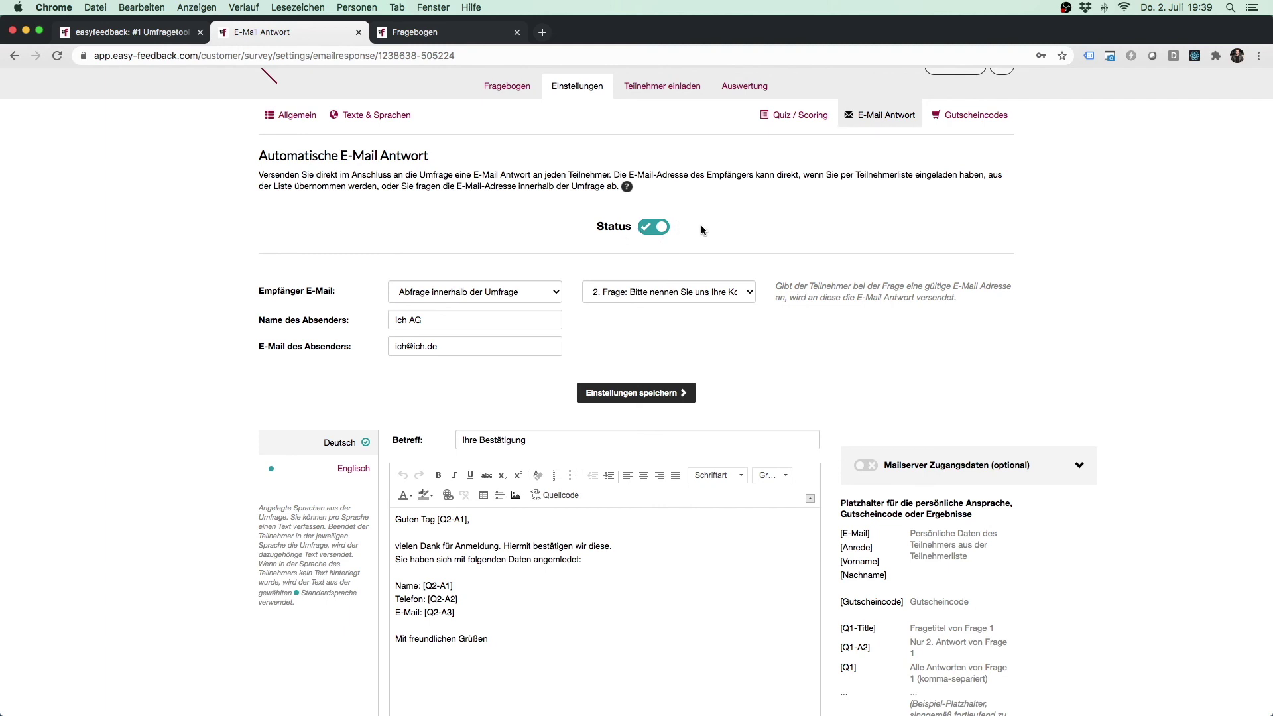
scroll(1175, 346, "down", 2)
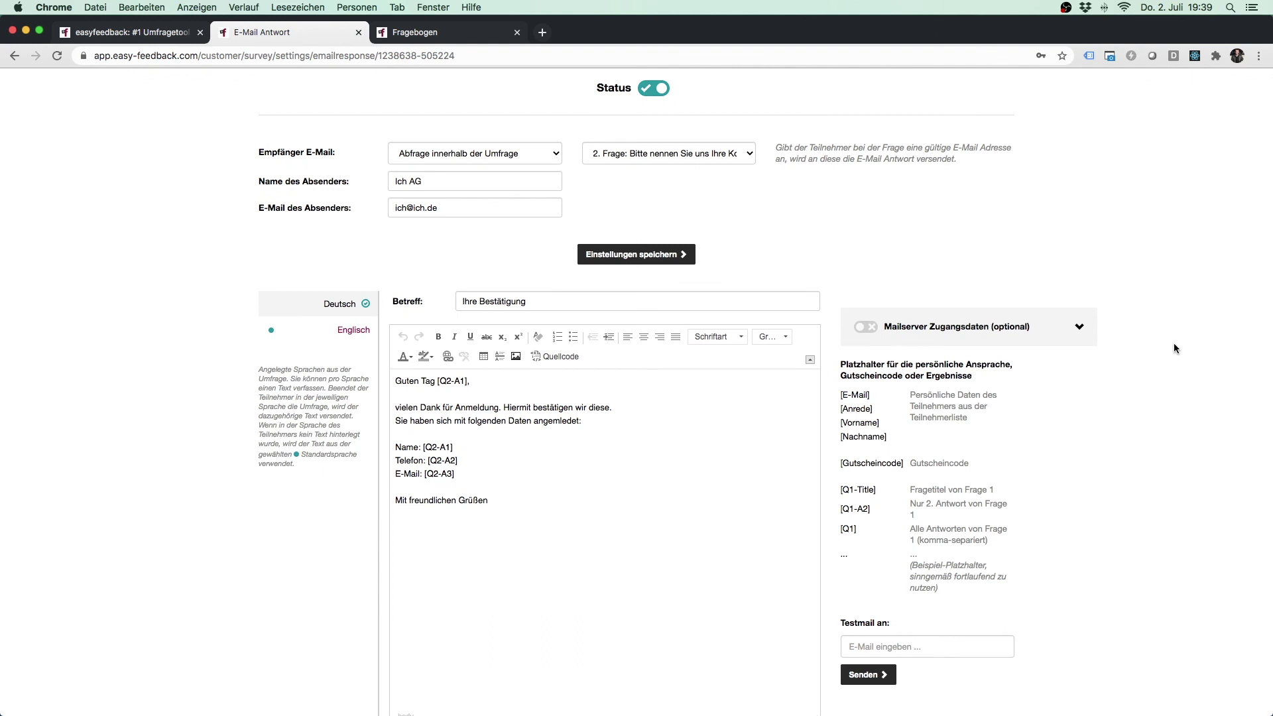